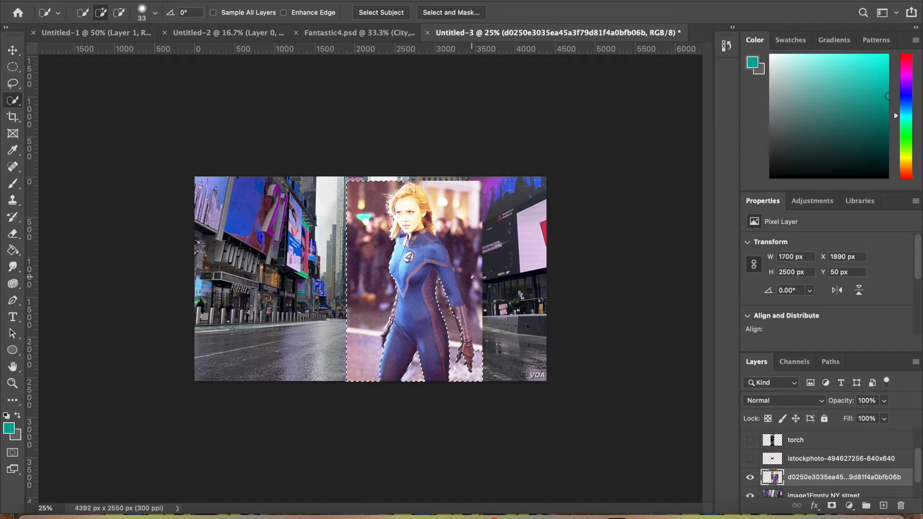
Extend the quick selection over the backdrop beside the woman's arm and head, and subtract her face, hair and shoulder from it
left_click_drag(469, 251, 474, 318)
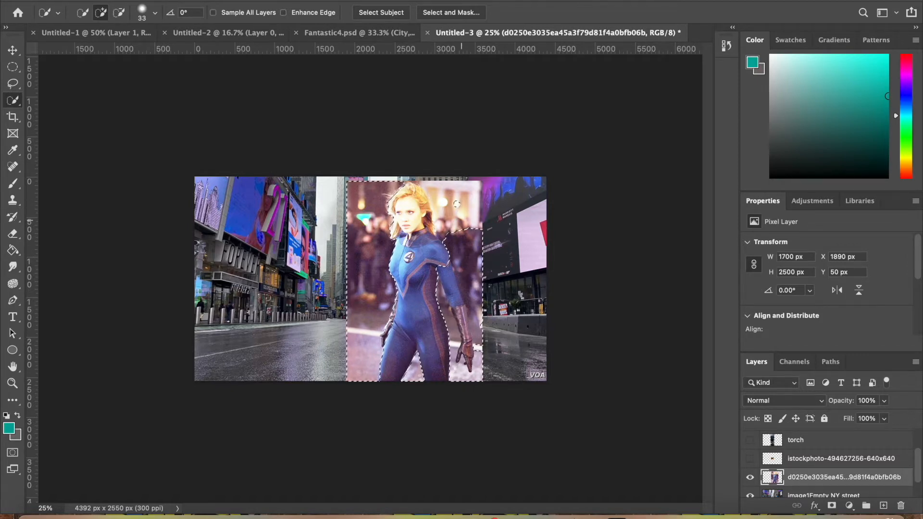
left_click_drag(456, 203, 423, 210)
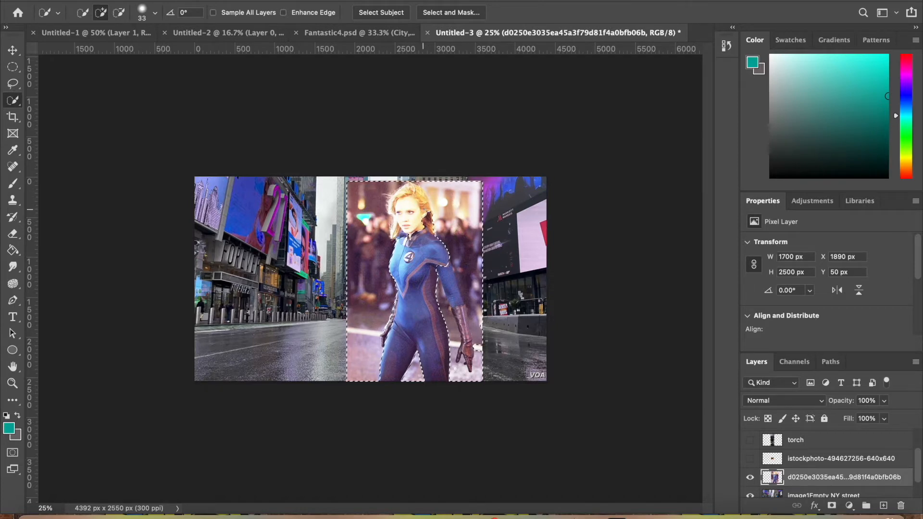
key("super+equal")
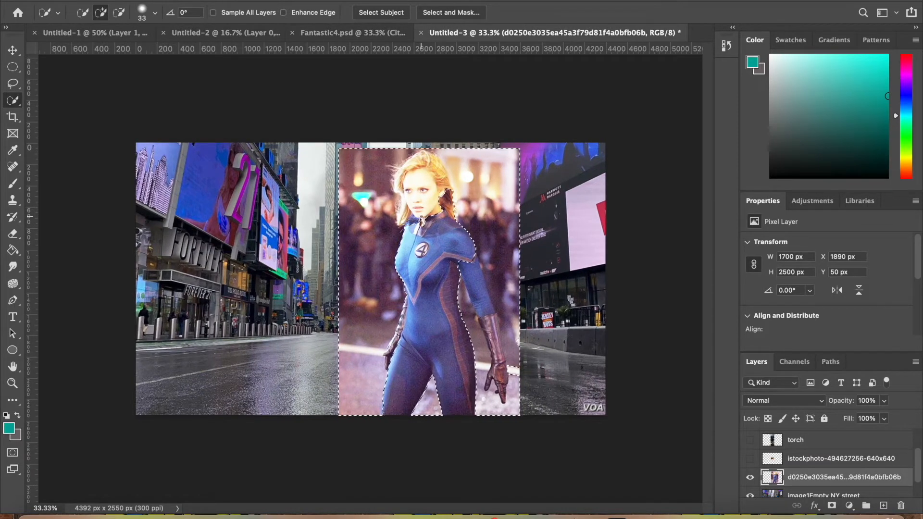
key("alt")
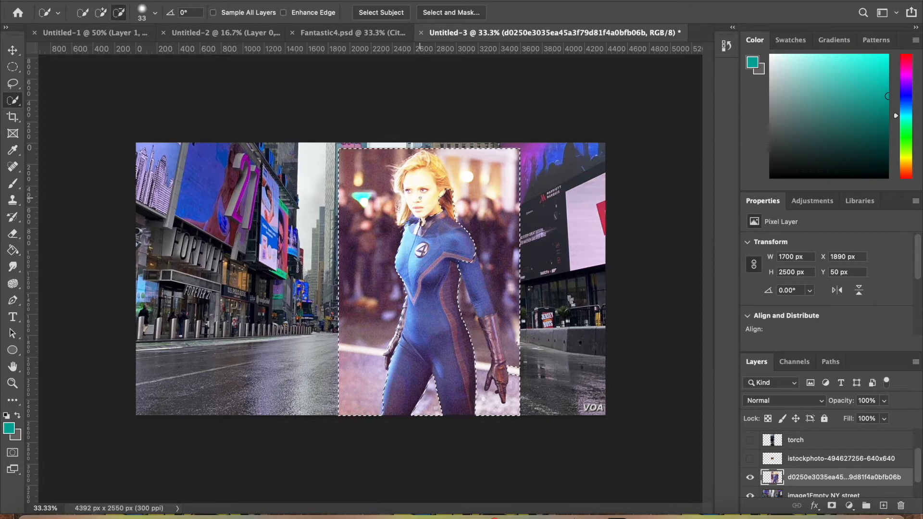
key("alt")
left_click_drag(420, 198, 407, 181)
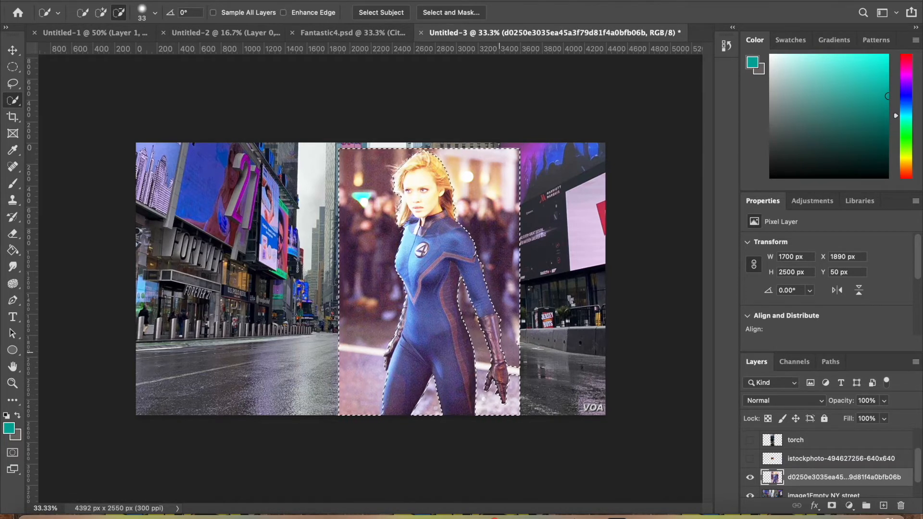
Refine the backdrop selection along the woman's sleeve, gloved hand and legs
left_click(512, 346)
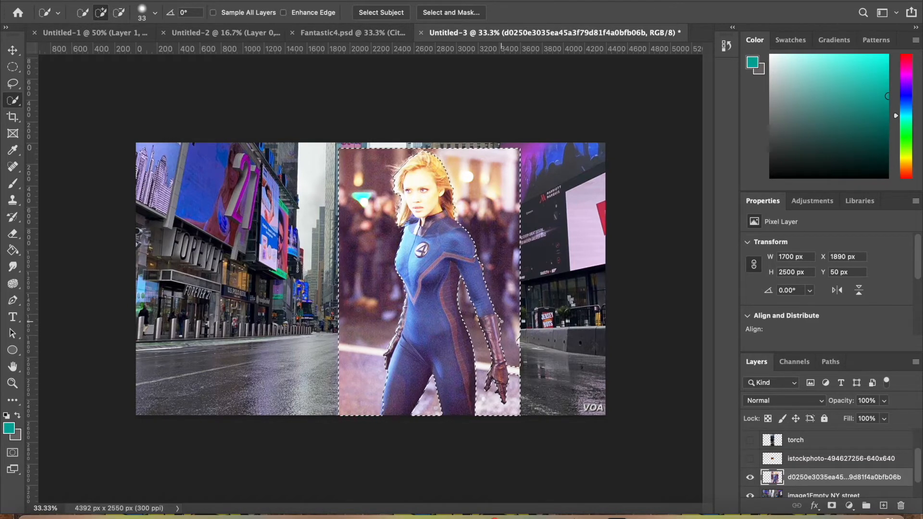
scroll(502, 323, "up", 2)
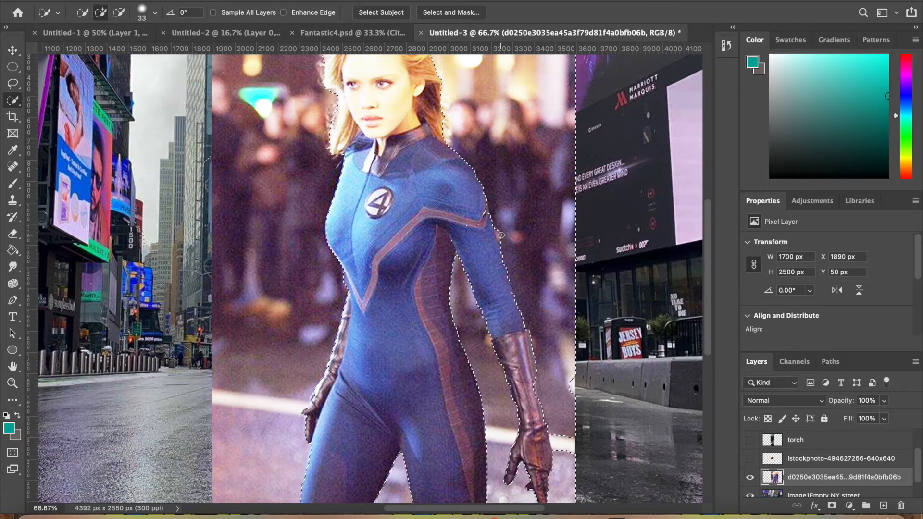
key("alt")
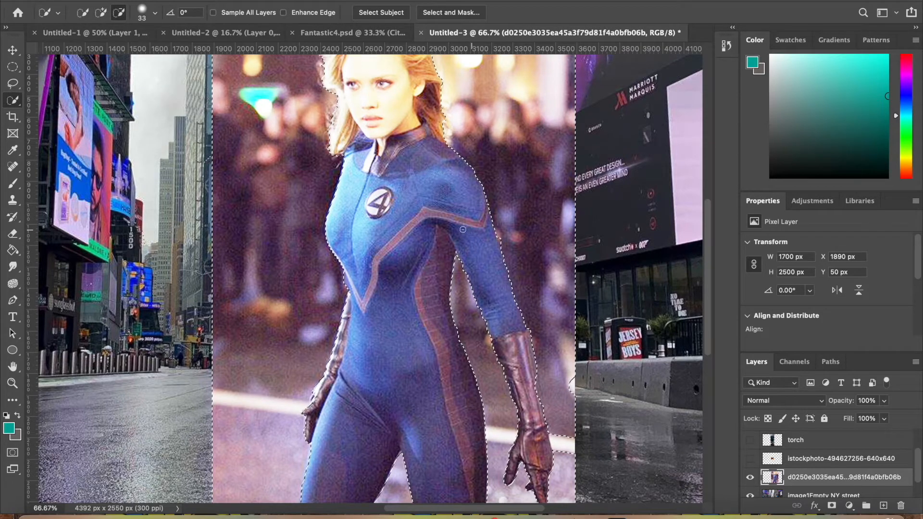
scroll(433, 227, "down", 4)
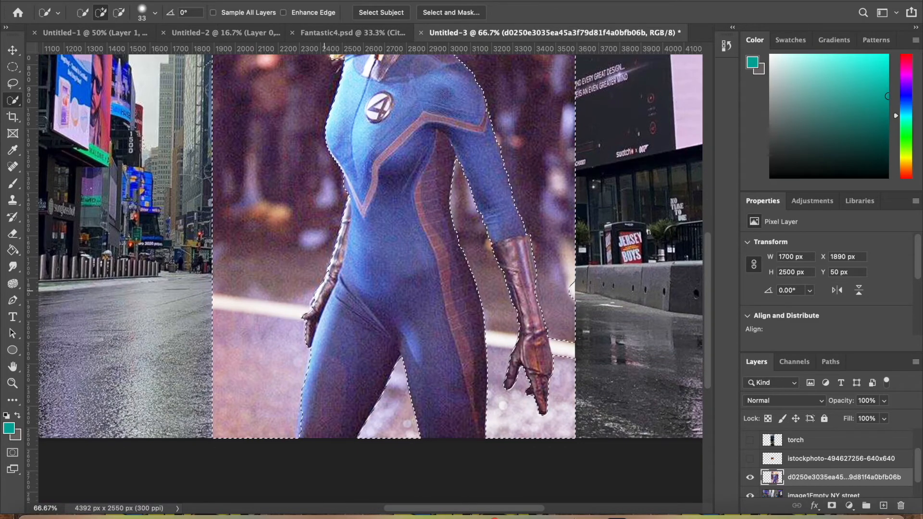
key("alt")
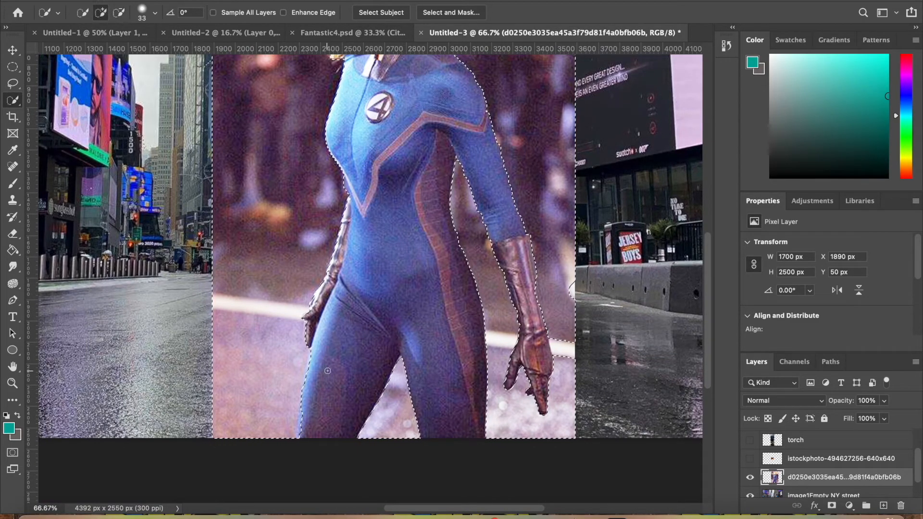
scroll(327, 371, "down", 3)
scroll(327, 370, "up", 4)
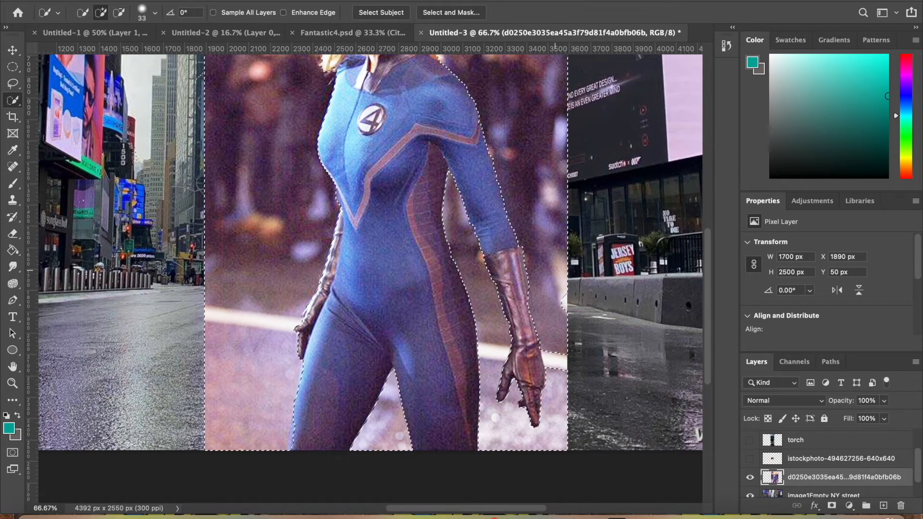
scroll(209, 304, "up", 9)
scroll(208, 303, "down", 7)
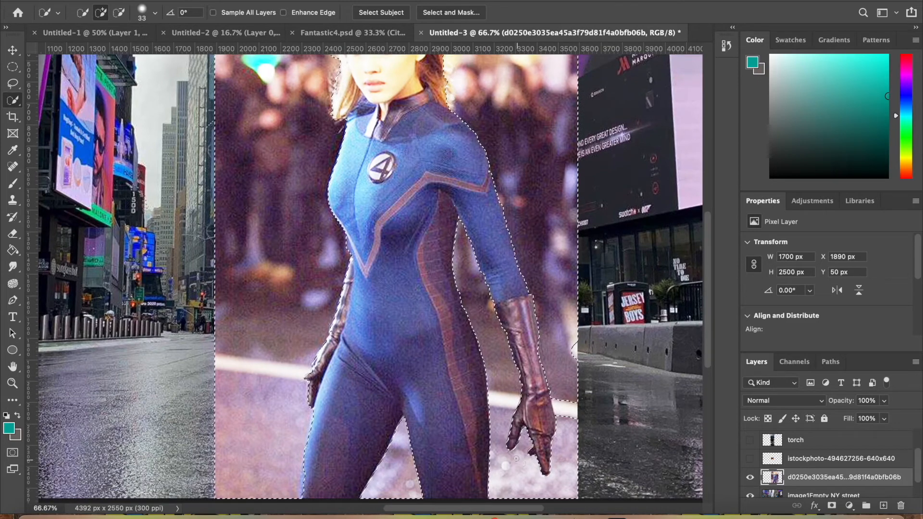
Add the leftover backdrop patches beside the gloved hand and along the photo's right edge to the selection
key("alt")
left_click(566, 408)
left_click_drag(573, 339, 575, 358)
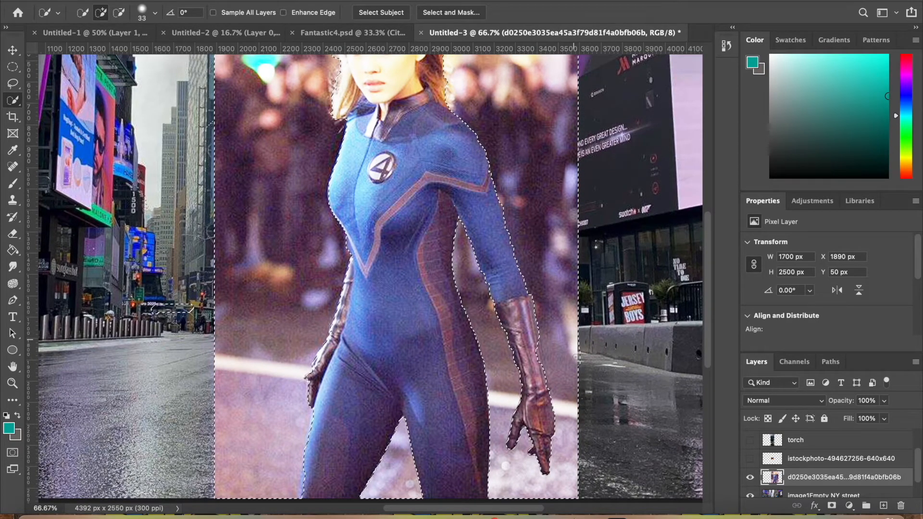
left_click(542, 377, "alt")
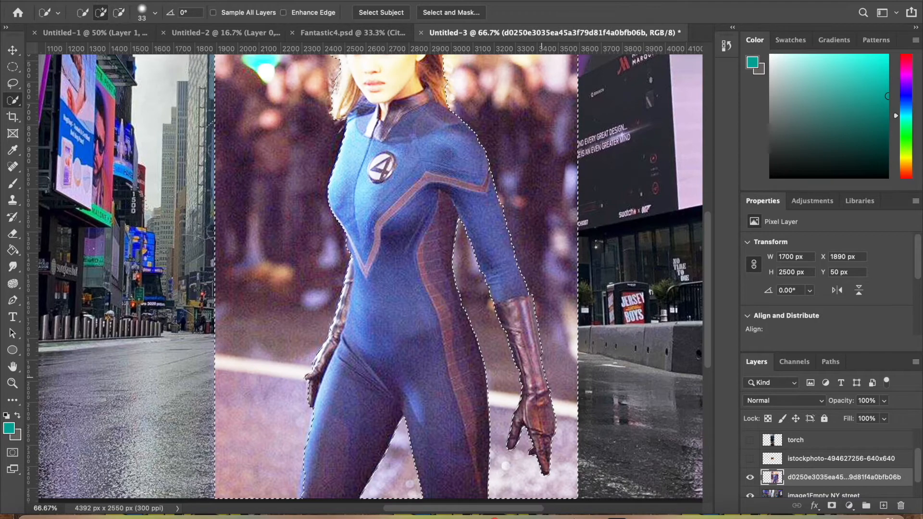
left_click(518, 326, "alt")
Open the backdrop selection in Select and Mask, keeping the Overlay view
scroll(518, 326, "up", 1)
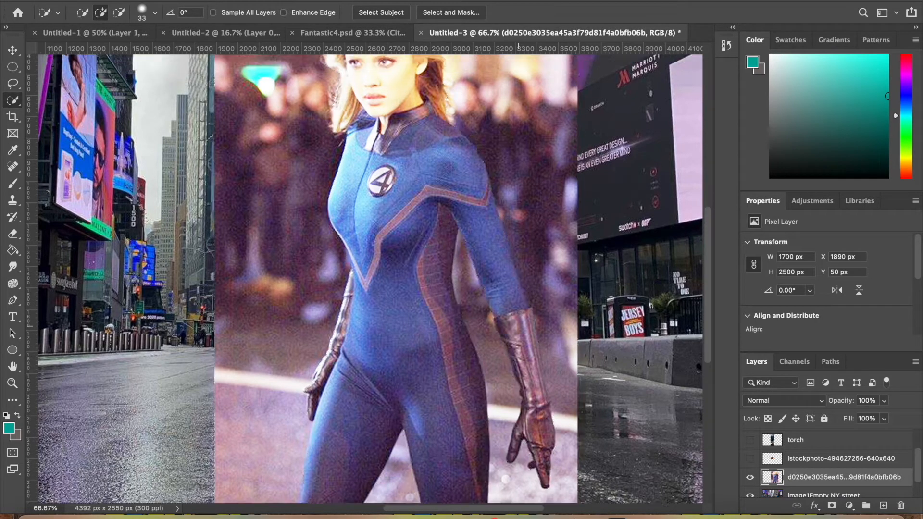
scroll(518, 327, "up", 5)
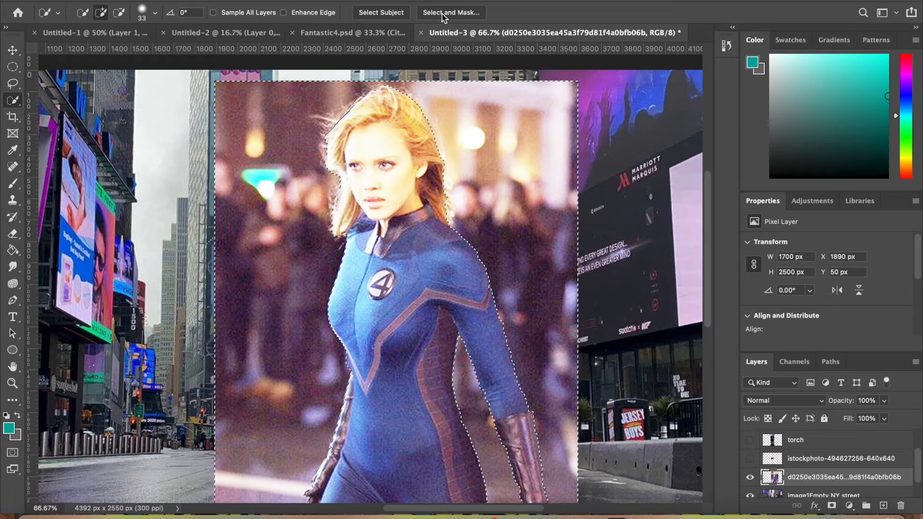
left_click(441, 15)
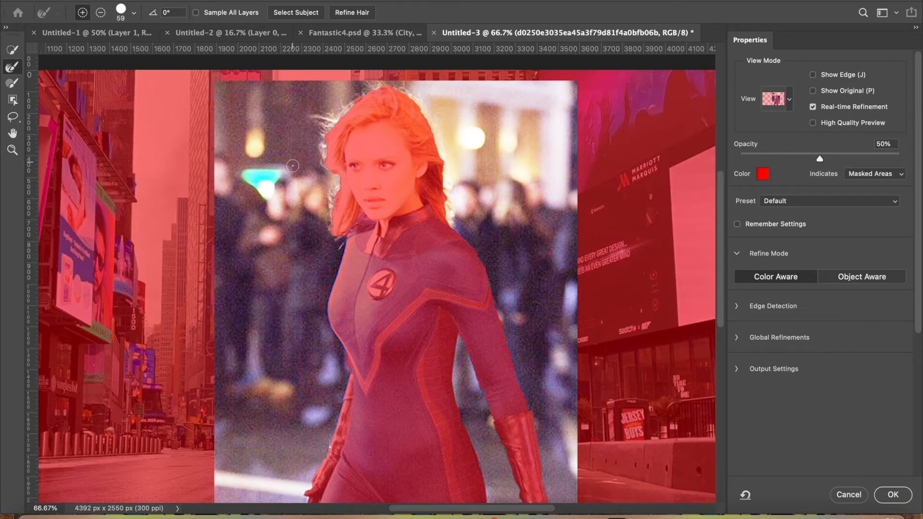
left_click(789, 99)
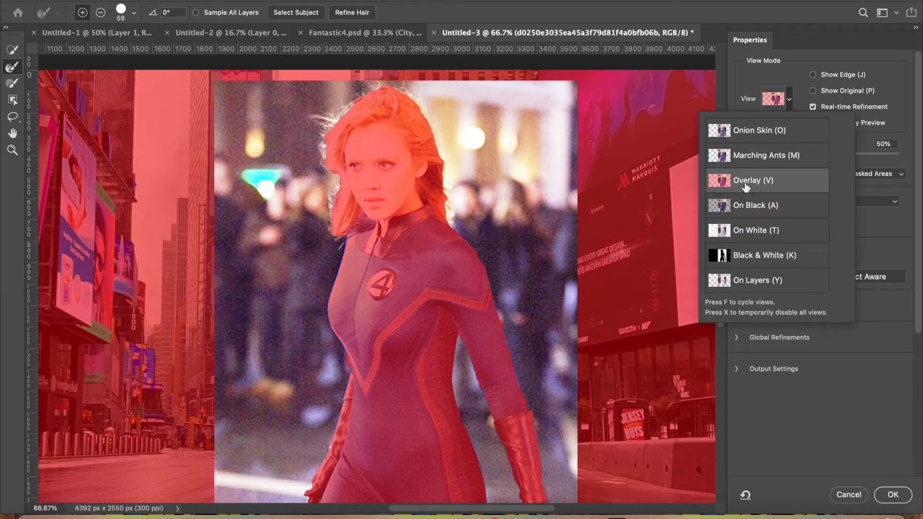
left_click(790, 100)
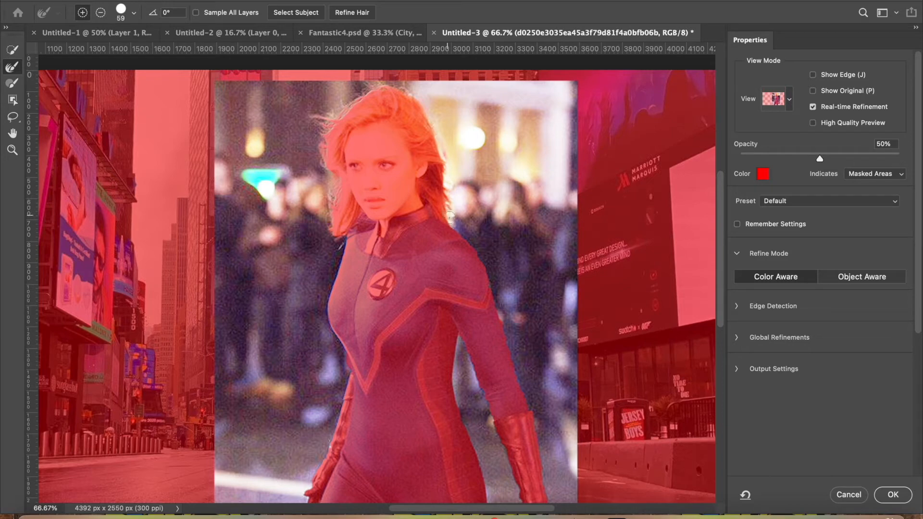
Refine the selection edges around the woman's hair, arms and body, and apply the refinement
scroll(528, 234, "down", 3)
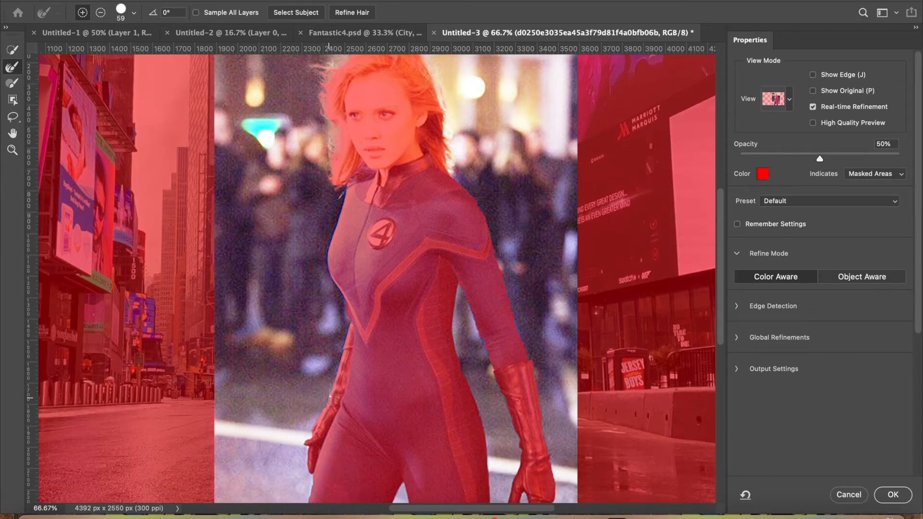
scroll(407, 478, "down", 5)
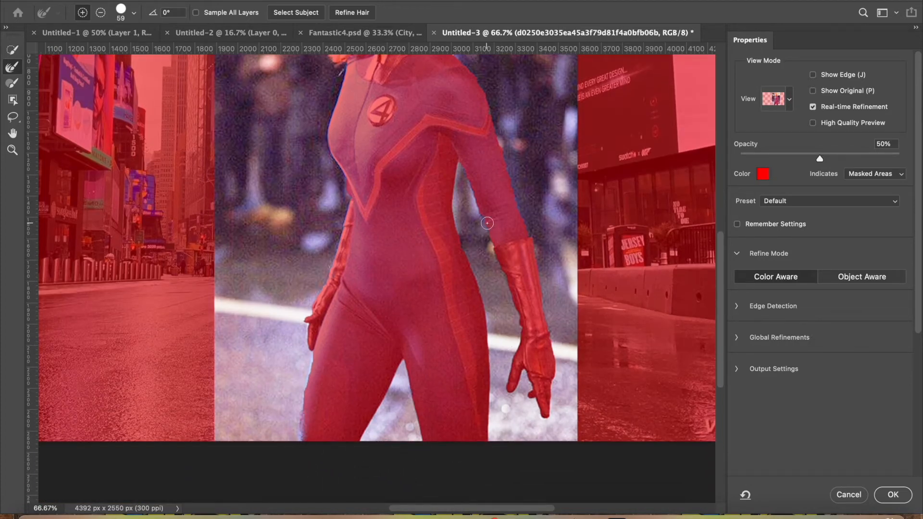
scroll(583, 302, "up", 4)
scroll(583, 301, "up", 1)
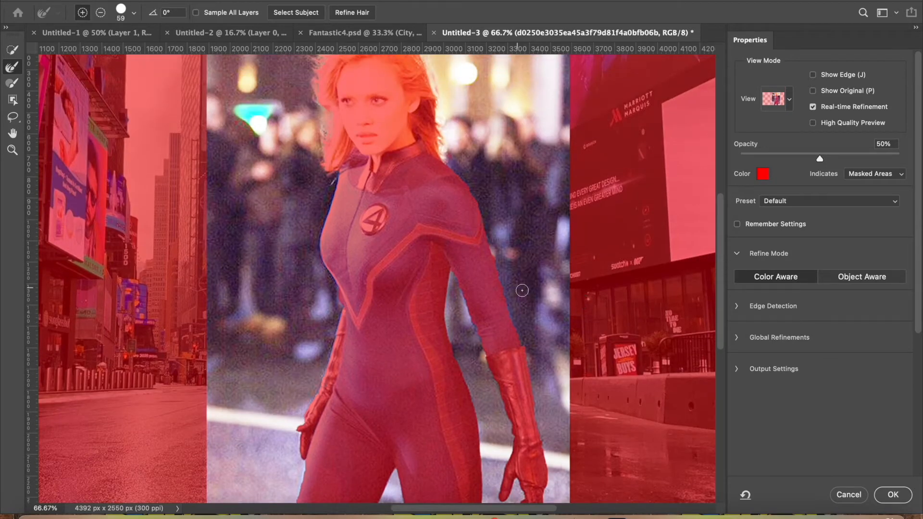
scroll(661, 387, "down", 1)
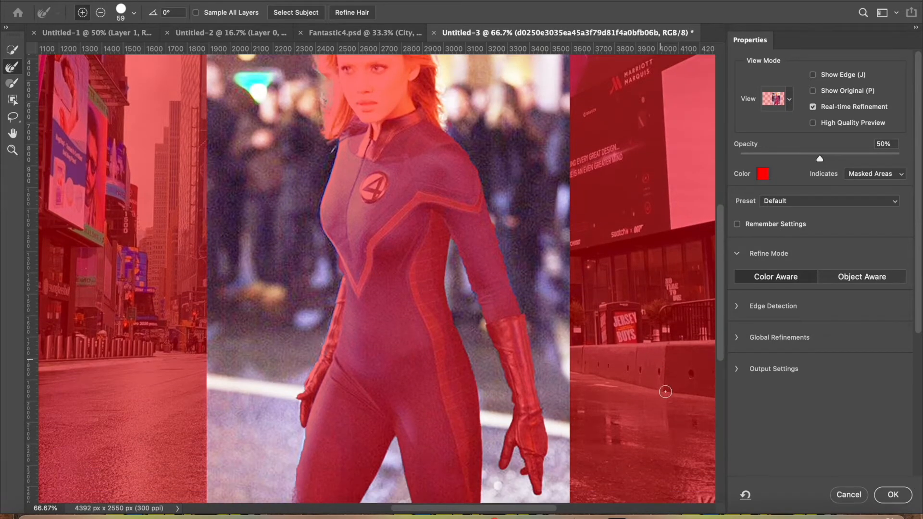
left_click(892, 495)
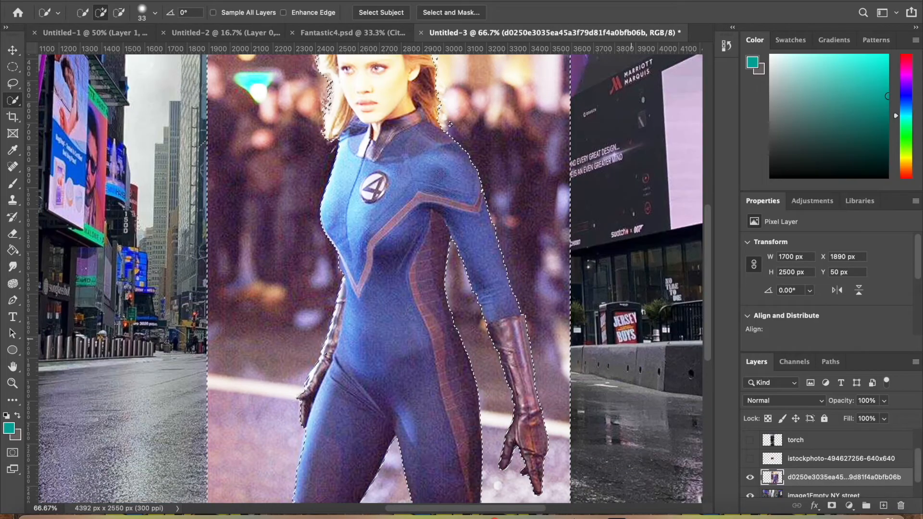
Delete the selected backdrop around the woman and deselect
scroll(644, 361, "up", 3)
key("Delete")
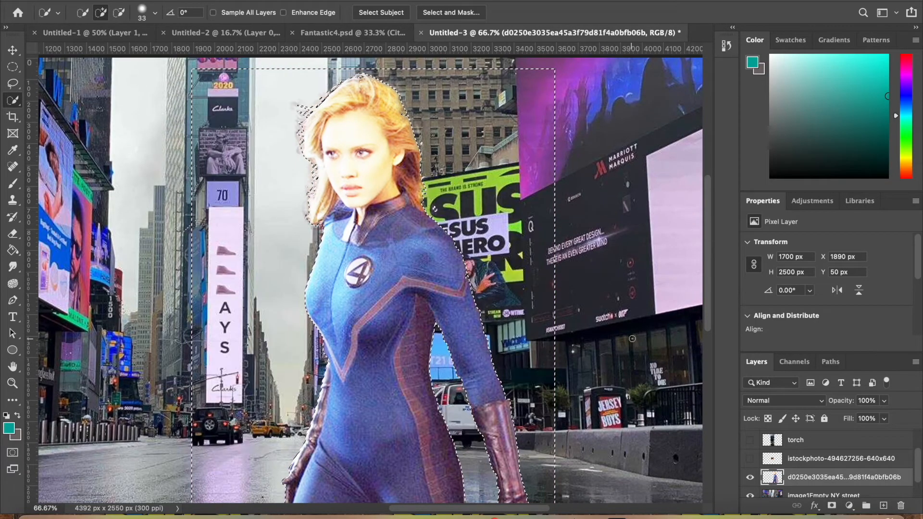
key("ctrl+d")
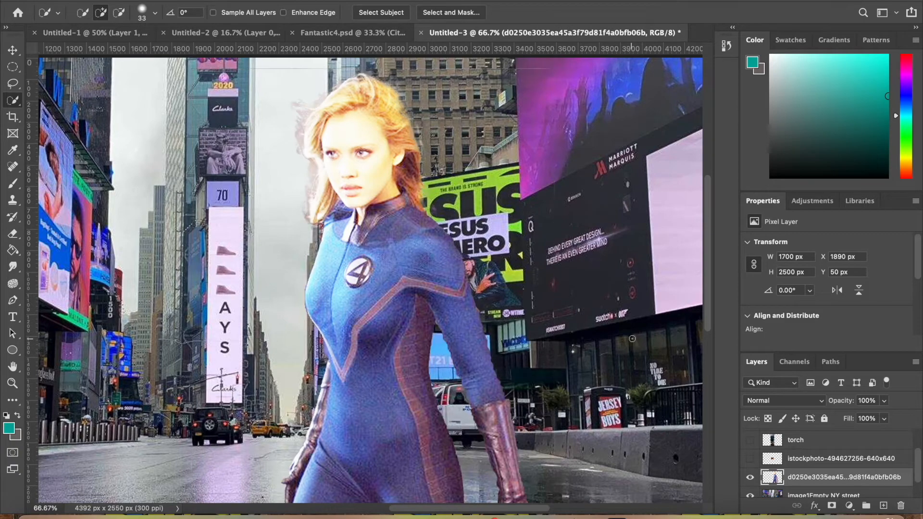
scroll(531, 270, "up", 2)
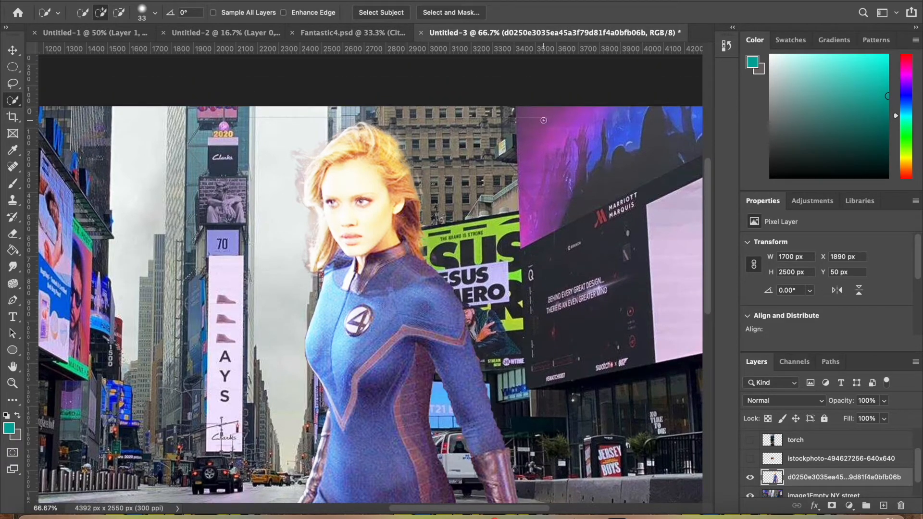
Erase the thin leftover line along the top edge of the woman's cut-out layer
left_click(15, 236)
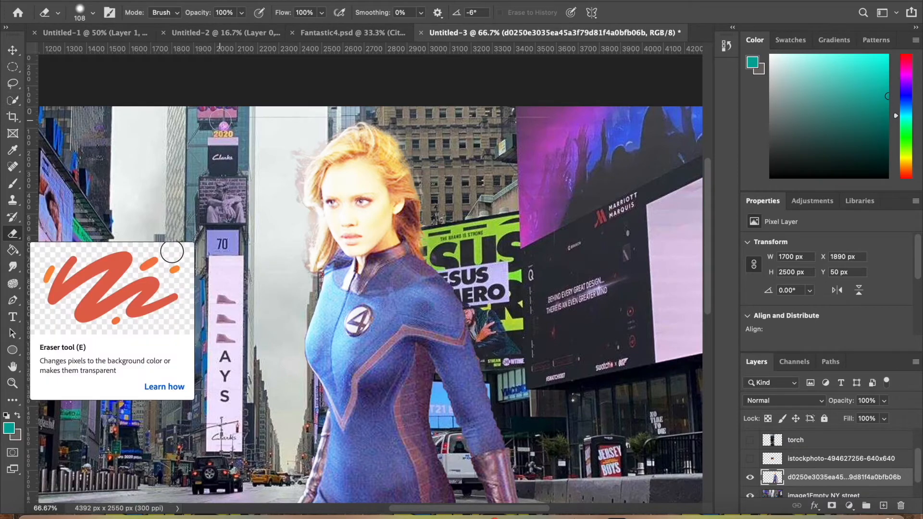
left_click_drag(308, 112, 597, 122)
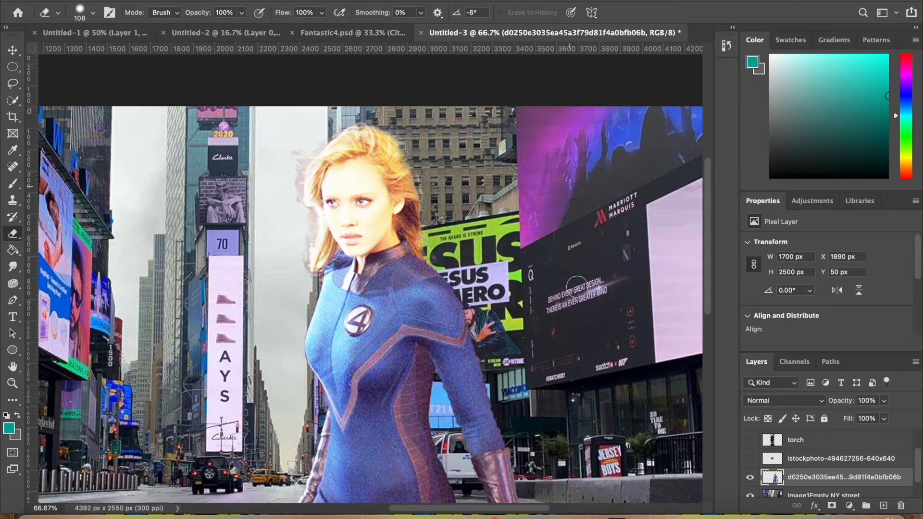
scroll(553, 315, "down", 5)
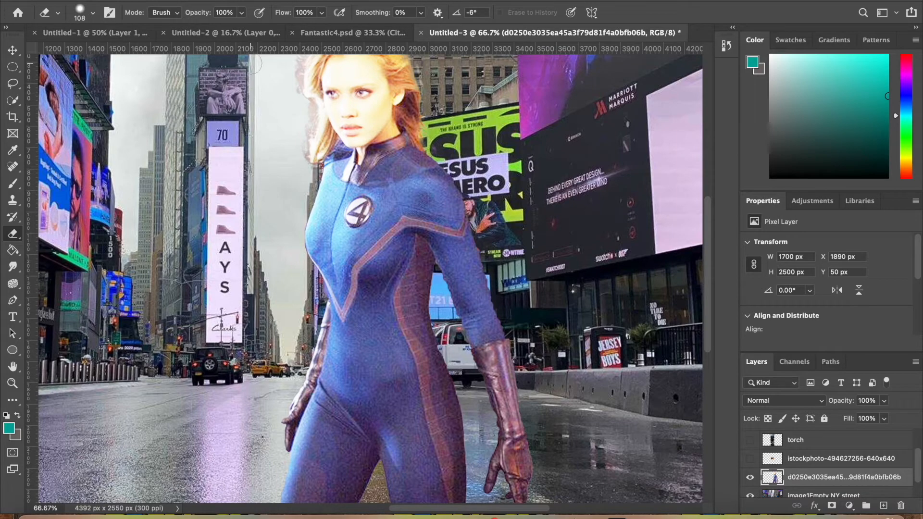
Darken the woman's cut-out layer with Brightness/Contrast, lowering brightness below -38 and setting contrast to -14
left_click(13, 50)
scroll(175, 179, "down", 3)
scroll(176, 179, "up", 5)
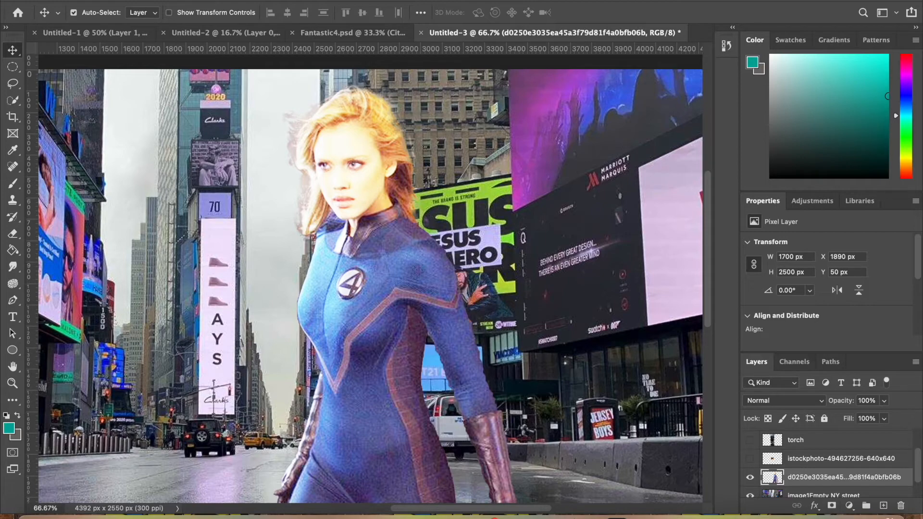
left_click(155, 0)
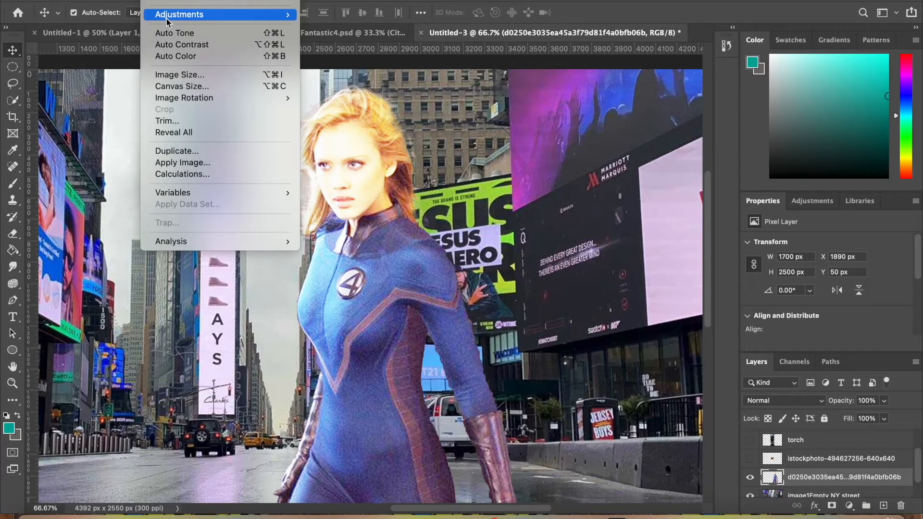
mouse_move(169, 18)
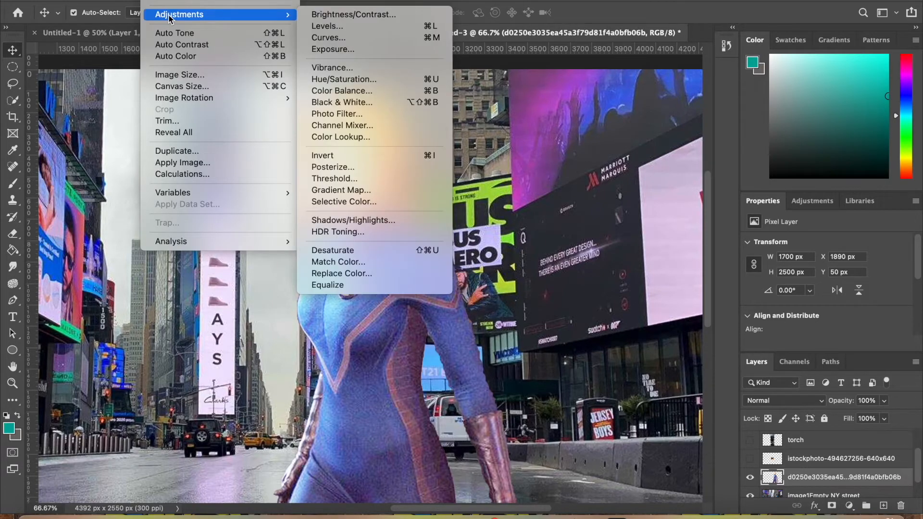
left_click(338, 15)
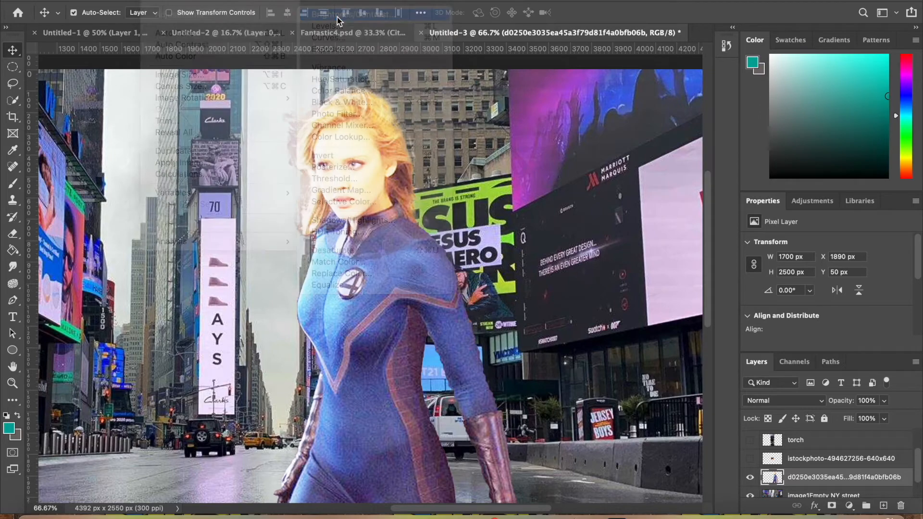
left_click_drag(587, 101, 570, 142)
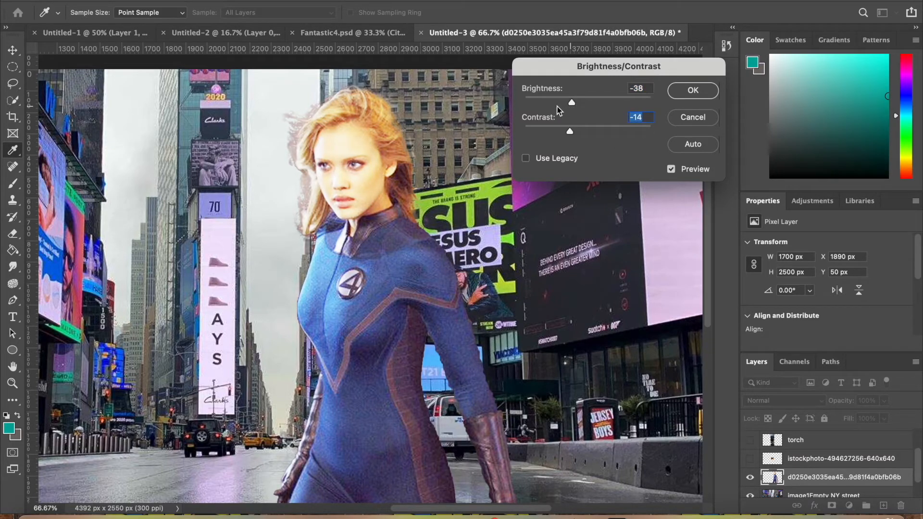
left_click_drag(570, 105, 563, 104)
left_click(686, 96)
Scale the woman's cut-out to about 68% with its feet edge on the canvas bottom and shift it 121 px right
key("ctrl+minus")
key("ctrl+minus")
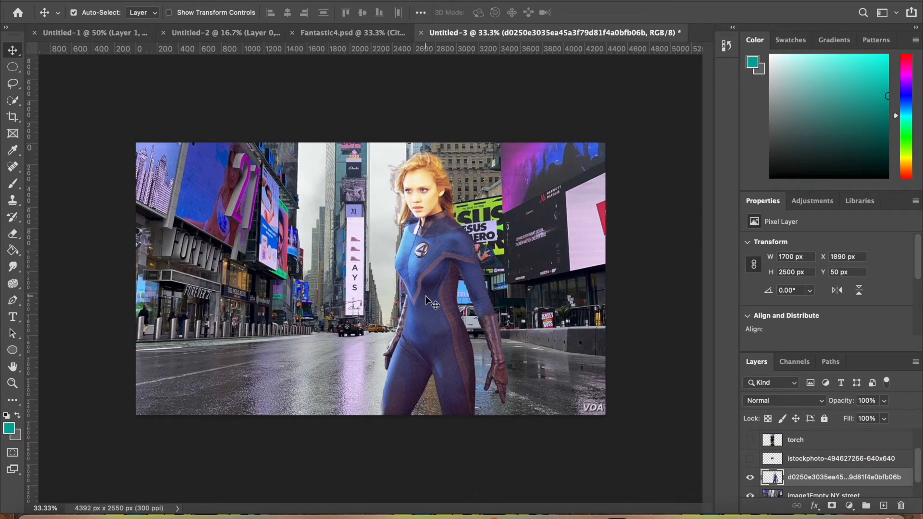
key("ctrl+t")
left_click_drag(428, 148, 442, 234)
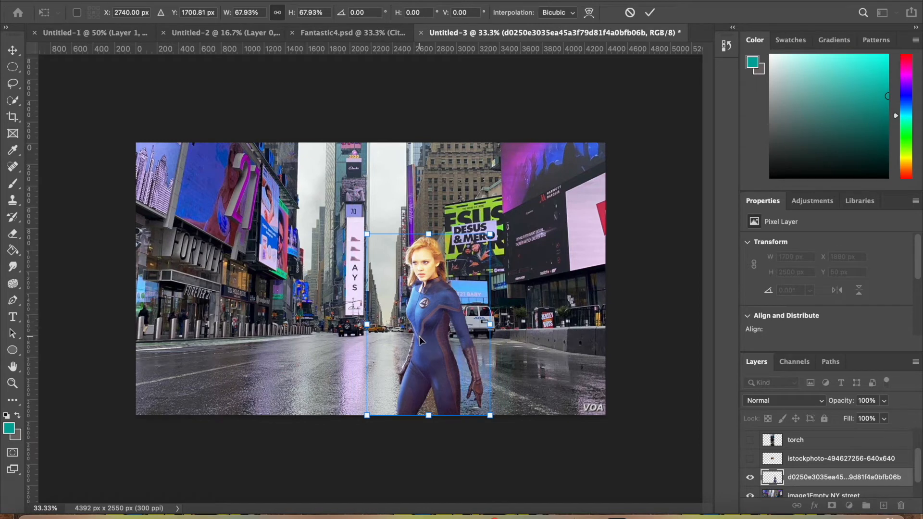
mouse_move(429, 341)
left_mouse_down()
mouse_move(456, 340)
mouse_move(441, 336)
left_mouse_up()
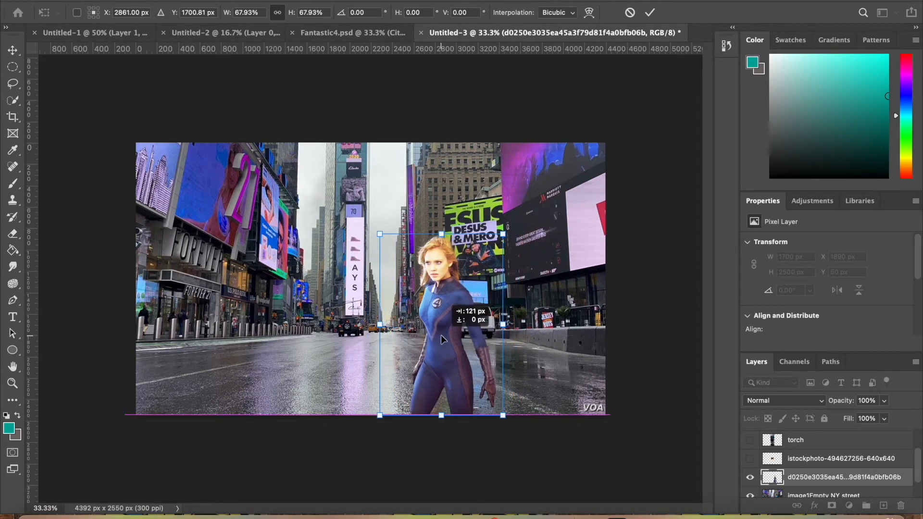
key("Return")
Add a new layer above the woman's cut-out and name it Outline
key("ctrl+plus")
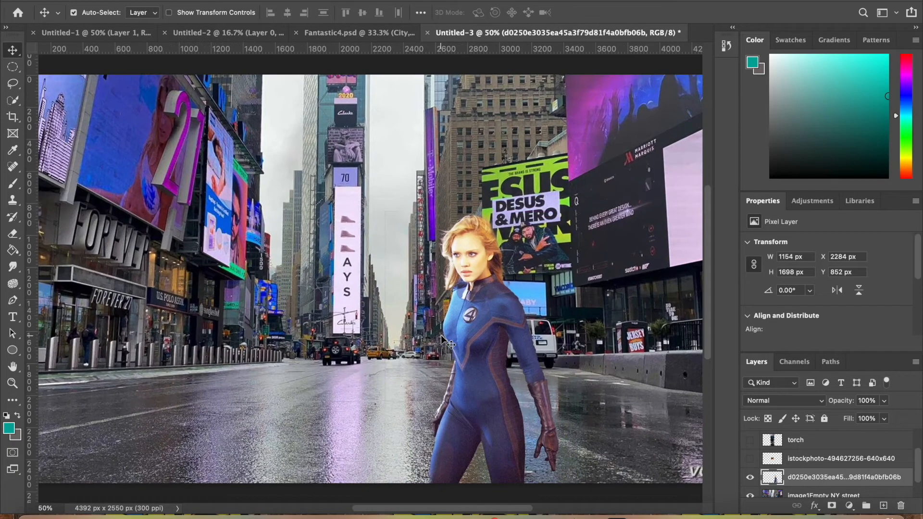
scroll(440, 335, "down", 3)
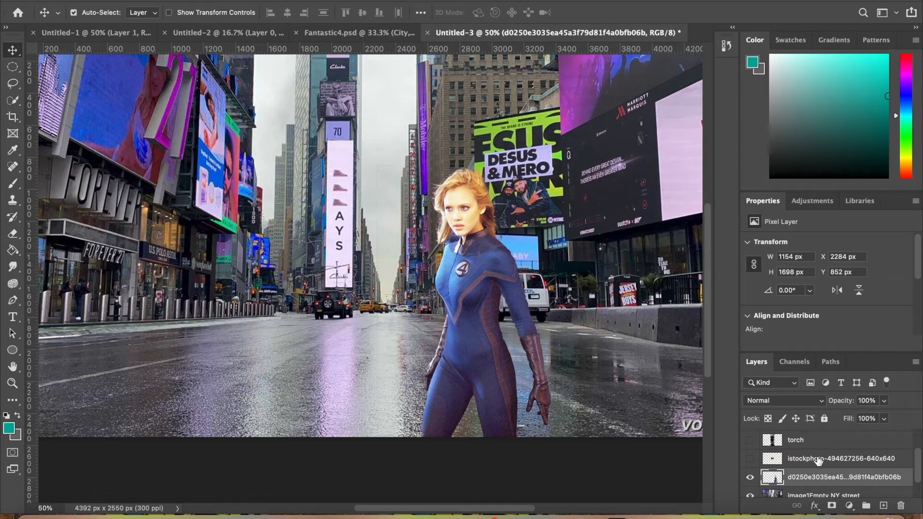
left_click(884, 506)
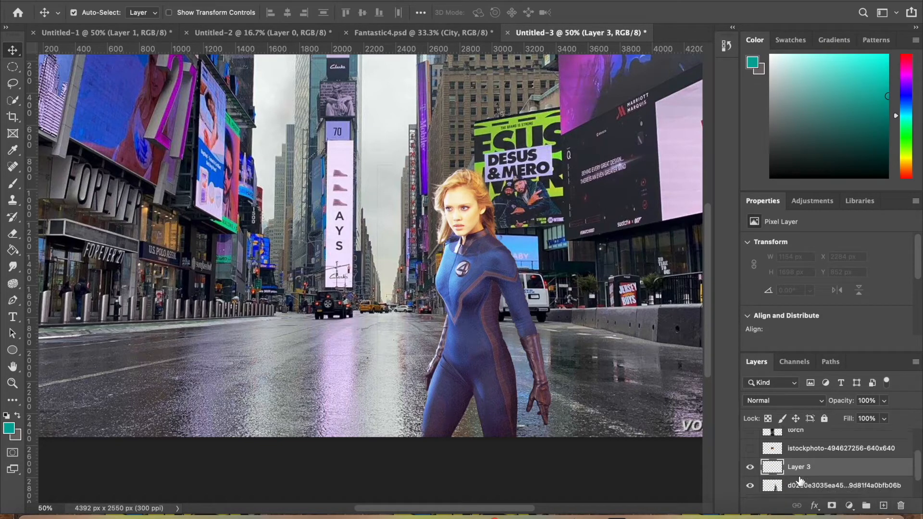
double_click(797, 466)
type("Outline")
key("Return")
Set up a white Hard Round brush at 3 px size and 100% hardness
left_click(13, 183)
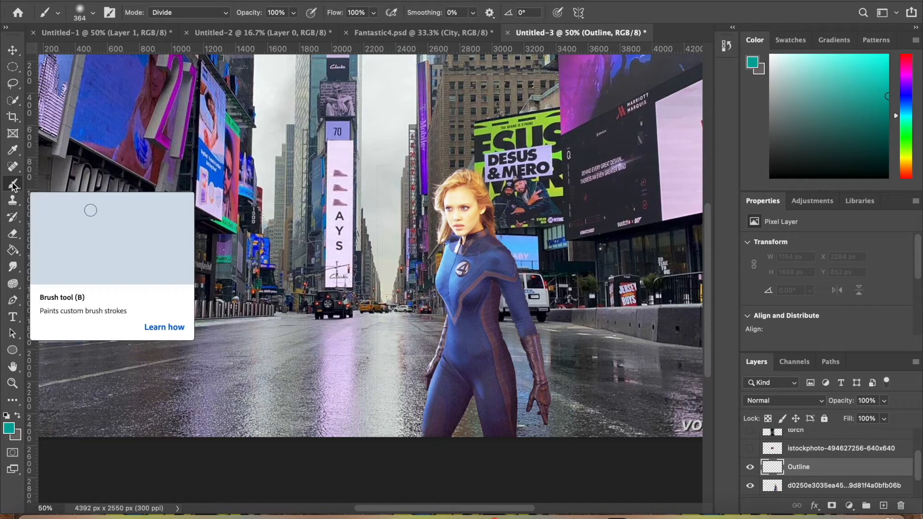
left_click(773, 56)
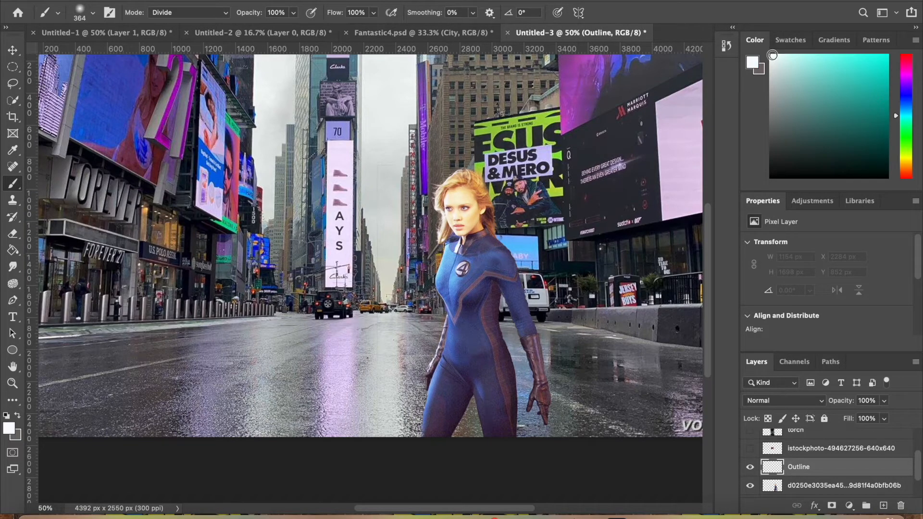
left_click(92, 13)
mouse_move(137, 51)
left_mouse_down()
mouse_move(73, 53)
mouse_move(152, 81)
left_mouse_up()
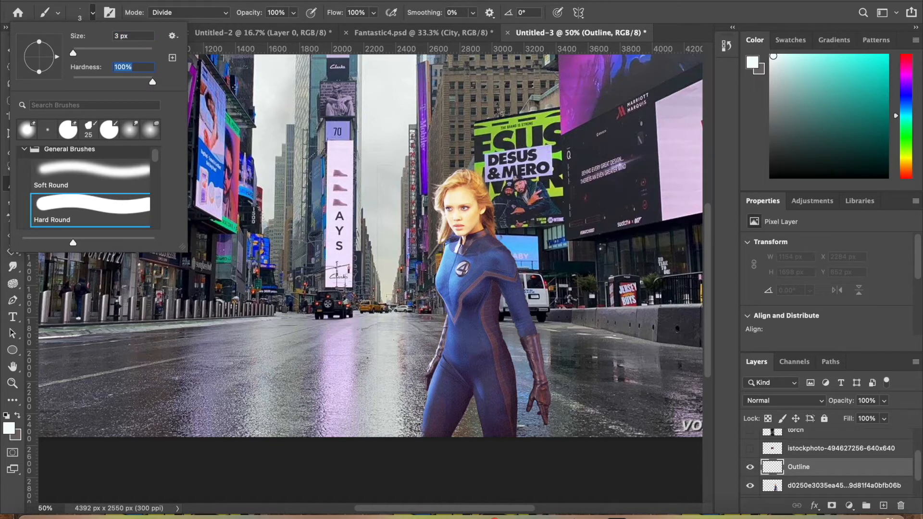
key("Return")
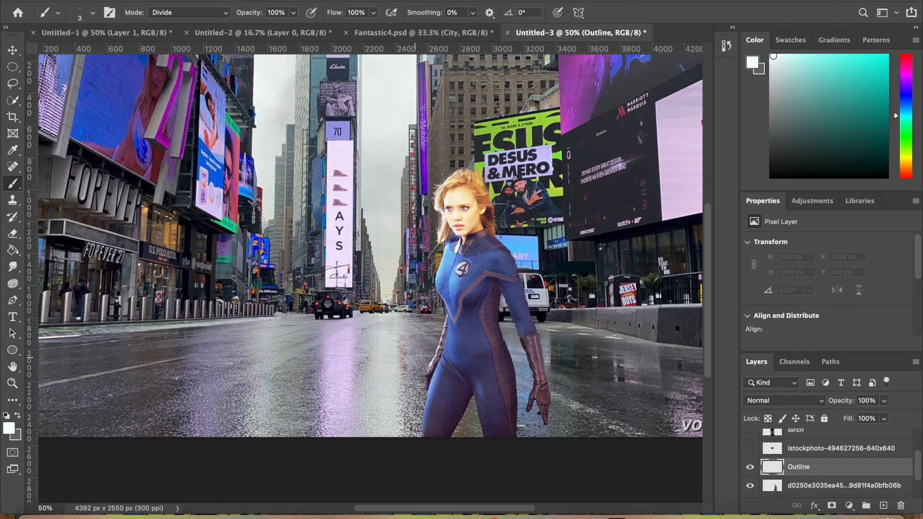
Trace thin white lines along the outer thigh below the rear hand and both inner leg edges on the Outline layer
key("super+plus")
key("super+plus")
scroll(415, 358, "down", 4)
scroll(415, 358, "right", 3)
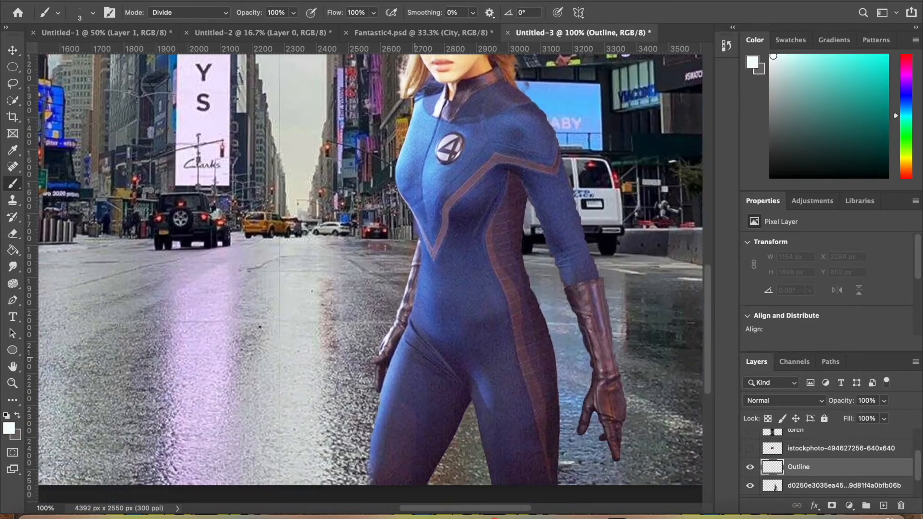
scroll(415, 357, "down", 1)
scroll(415, 358, "right", 1)
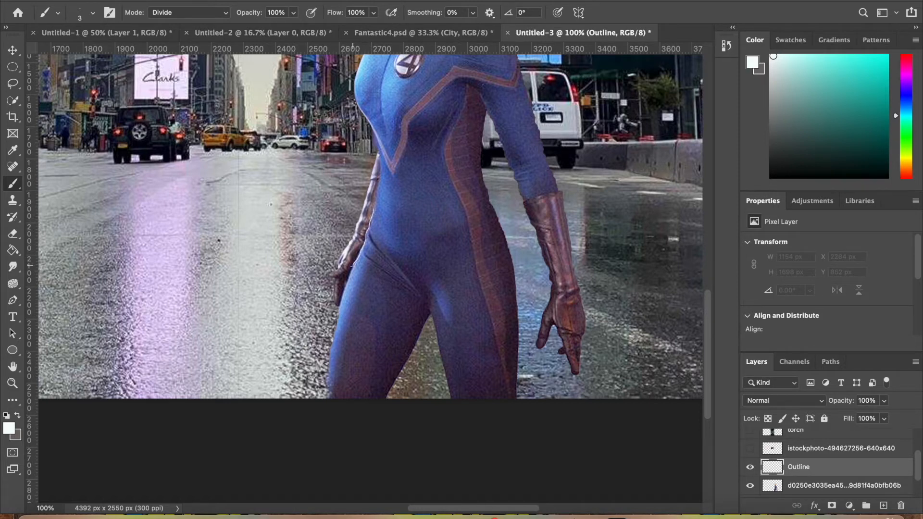
left_click_drag(350, 273, 323, 411)
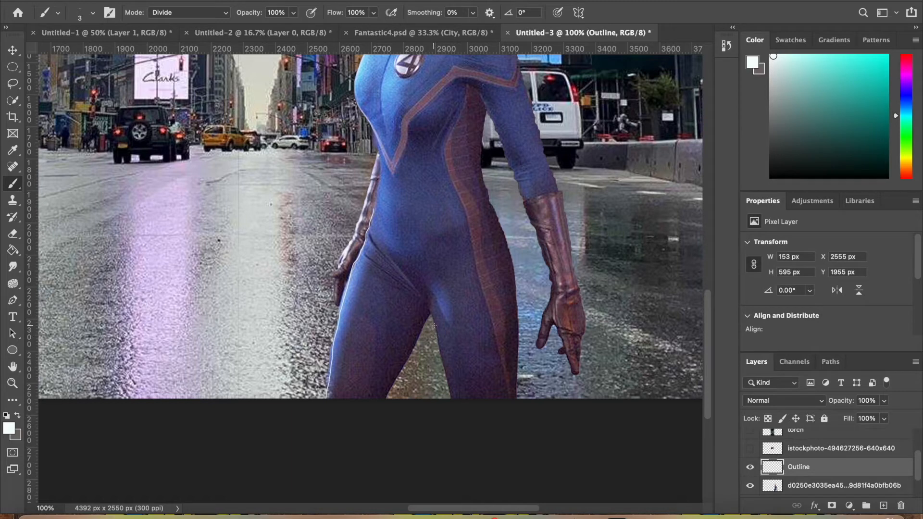
left_click_drag(429, 315, 382, 409)
left_click_drag(429, 315, 451, 409)
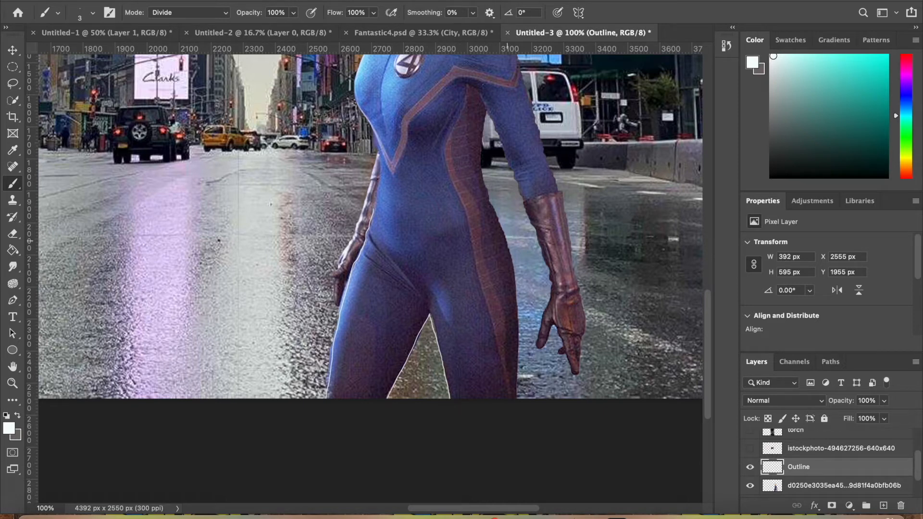
Outline the hip and both edges of the suit's brown side panel, adding short white detail lines across it
mouse_move(497, 224)
left_mouse_down()
mouse_move(516, 279)
mouse_move(517, 411)
left_mouse_up()
left_click_drag(473, 249, 515, 403)
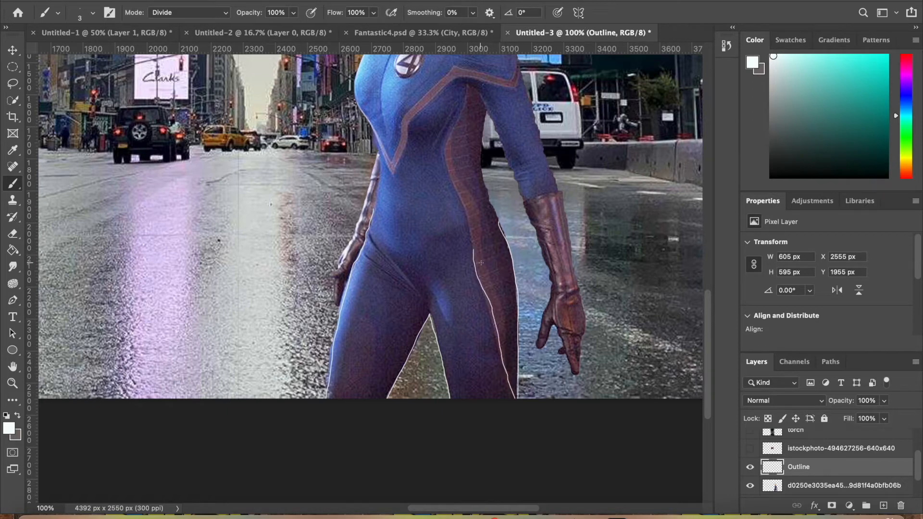
mouse_move(480, 261)
left_mouse_down()
mouse_move(508, 249)
mouse_move(491, 274)
mouse_move(511, 264)
mouse_move(504, 308)
left_mouse_up()
Trace white outlines around the woman's gloved hands, fingers and the forearm beside the brown side panel
left_click_drag(333, 279, 337, 303)
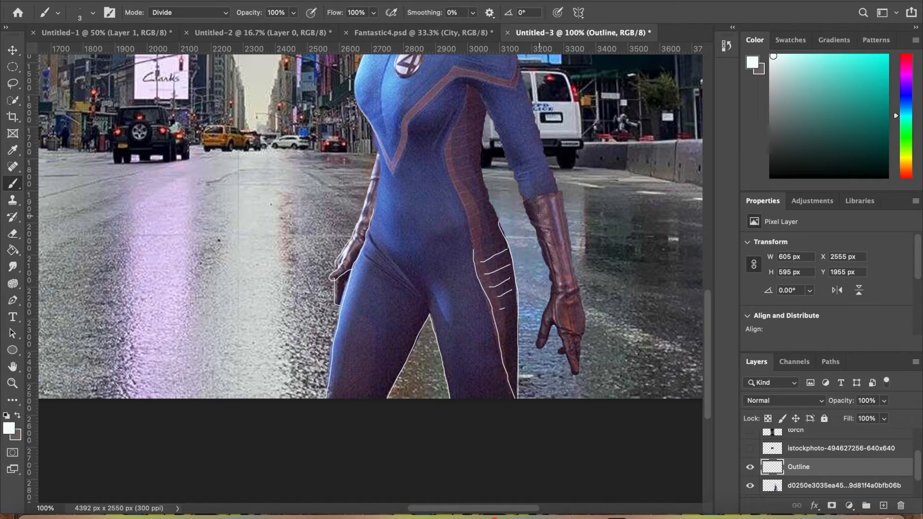
mouse_move(538, 239)
left_mouse_down()
mouse_move(553, 286)
mouse_move(537, 346)
mouse_move(557, 324)
mouse_move(575, 374)
mouse_move(571, 337)
left_mouse_up()
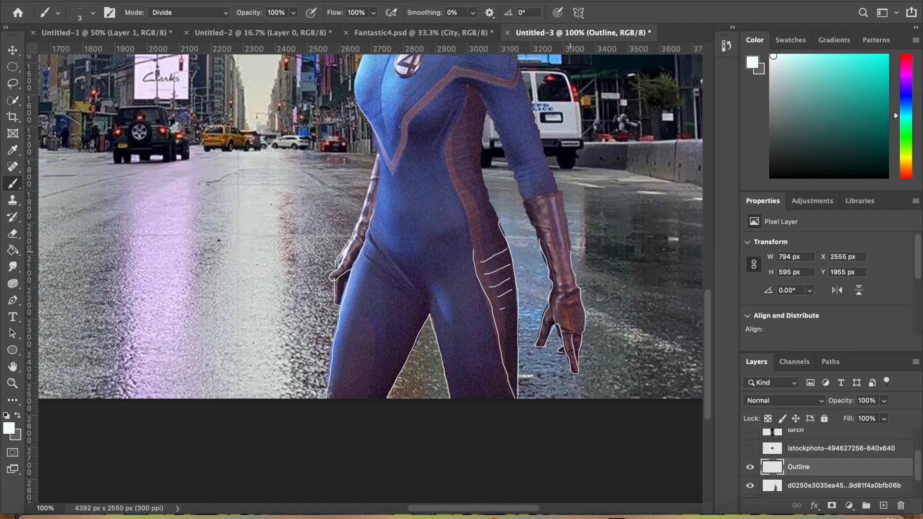
left_click_drag(566, 235, 562, 295)
Rename the woman's cut-out layer as invisiblewoman and add a layer mask to it
scroll(796, 464, "down", 1)
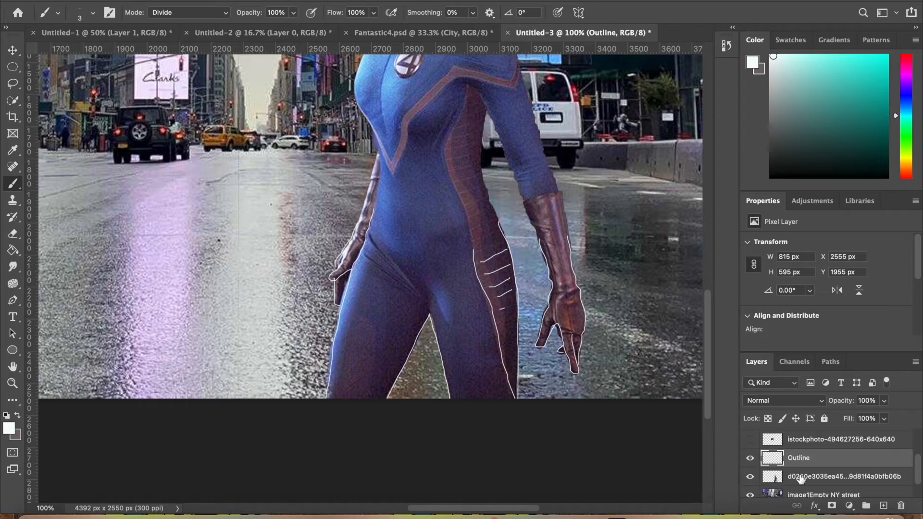
left_click(800, 477)
double_click(799, 477)
type("invisiblewoman")
key("Return")
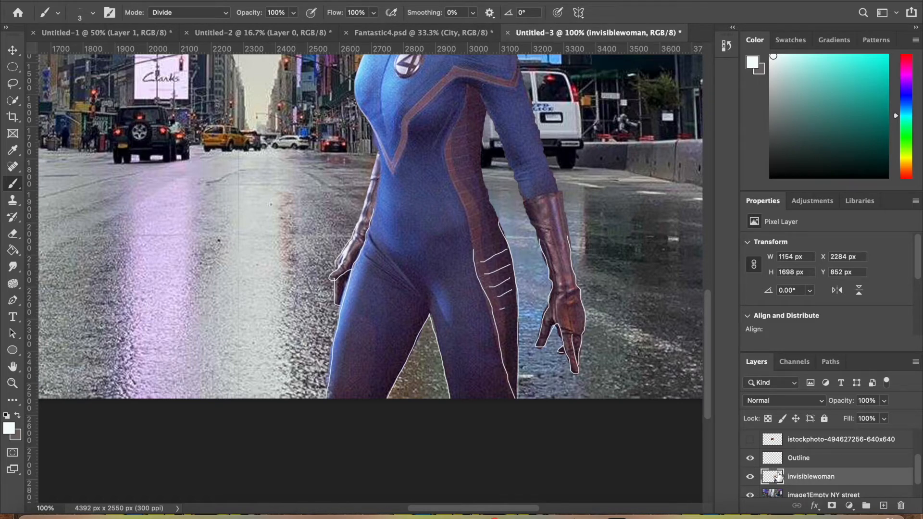
left_click(831, 505)
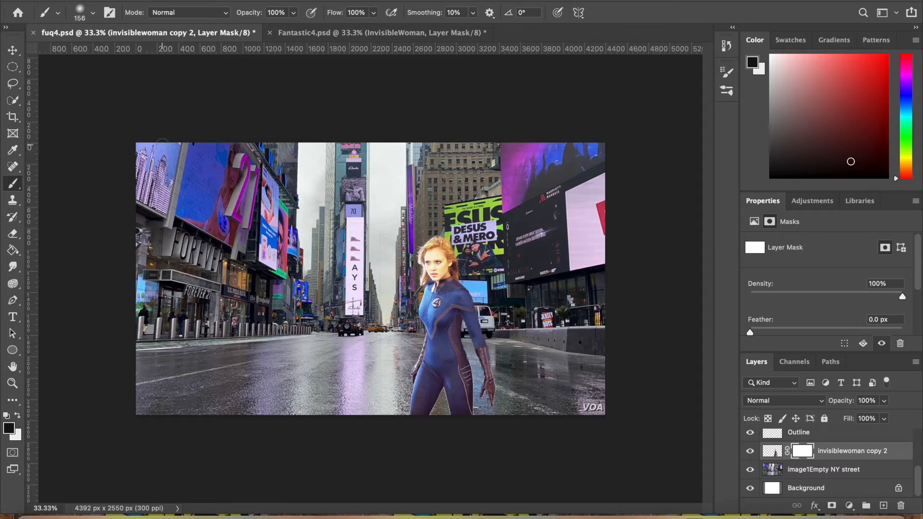
Hide the woman's lower legs and near hand by painting her layer mask with a soft dark brush at 332 px
left_click(93, 13)
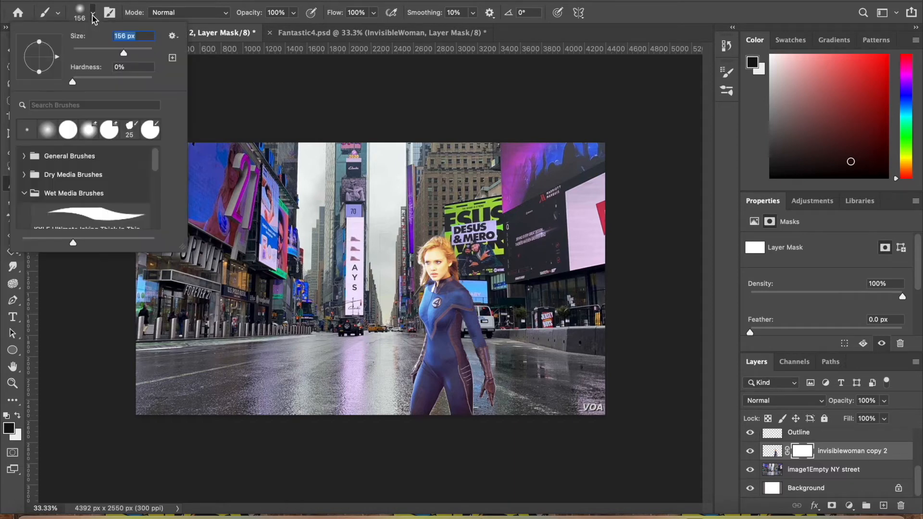
left_click_drag(122, 56, 134, 58)
left_click_drag(135, 54, 139, 56)
left_click(72, 82)
left_click(407, 411)
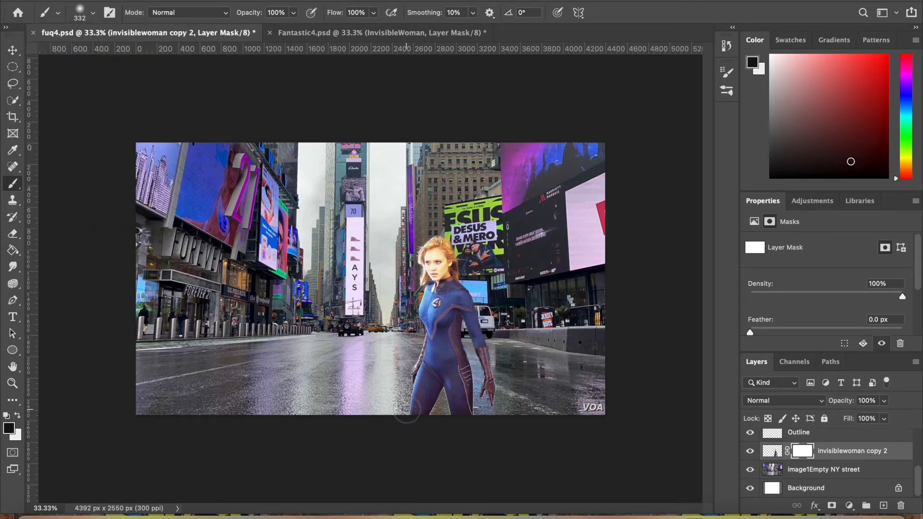
left_click_drag(428, 412, 445, 412)
mouse_move(463, 410)
left_mouse_down()
mouse_move(494, 391)
mouse_move(466, 402)
mouse_move(416, 388)
left_mouse_up()
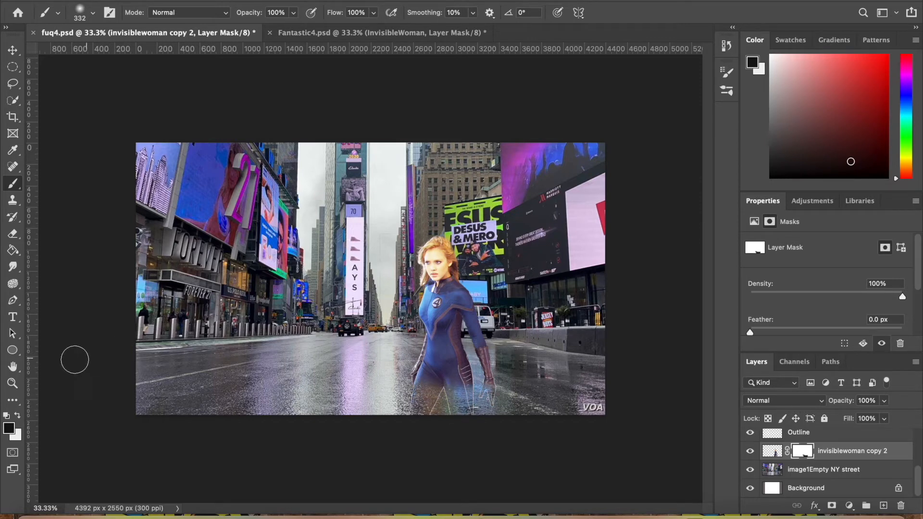
Switch the foreground colour to mid grey and paint the mask over her thighs and forearms for partial transparency
left_click(11, 427)
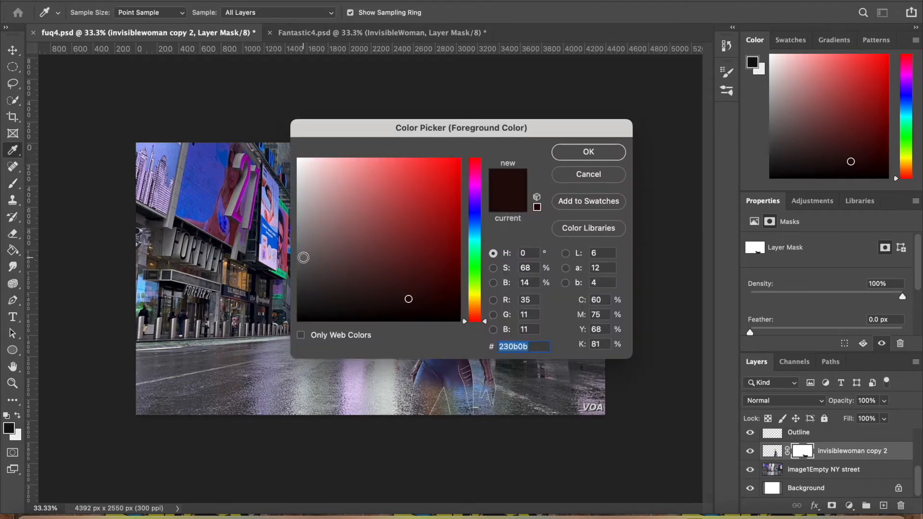
left_click(303, 257)
left_click(588, 152)
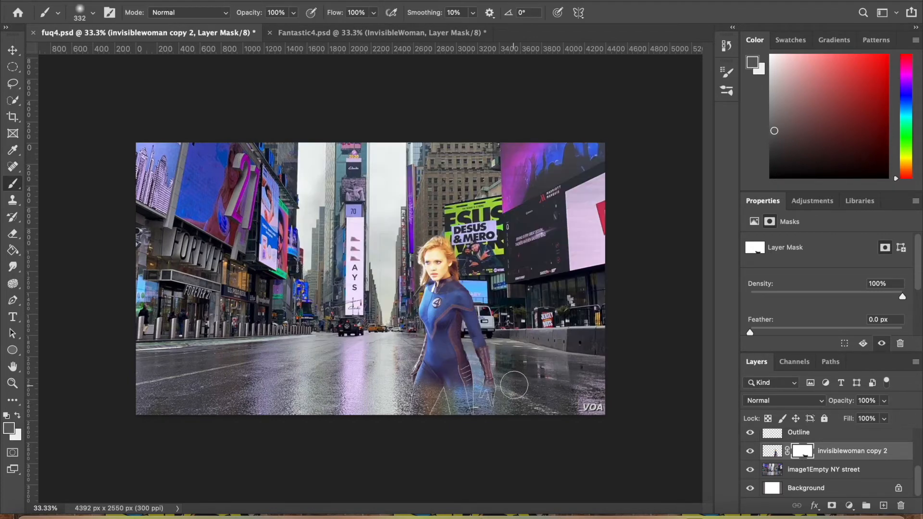
mouse_move(480, 386)
left_mouse_down()
mouse_move(411, 383)
mouse_move(502, 364)
left_mouse_up()
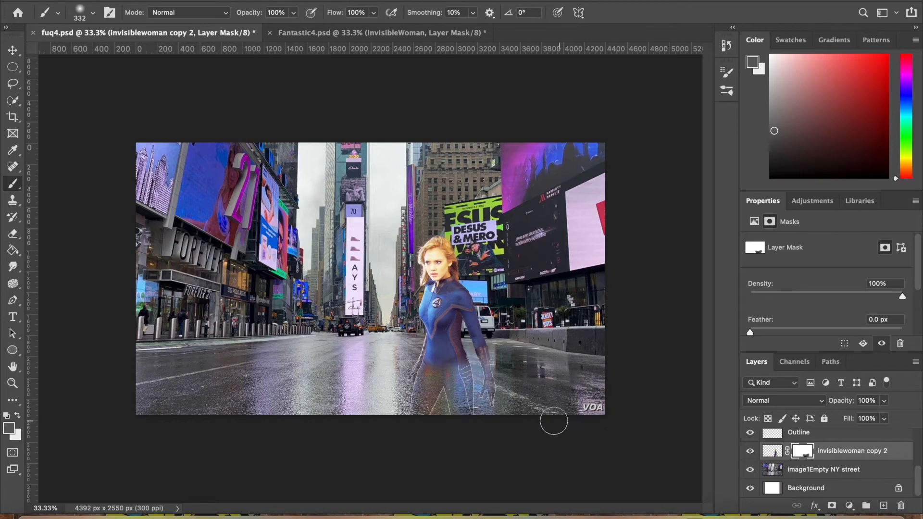
Add a new empty layer directly above the invisiblewoman copy 2 layer
key("ctrl+minus")
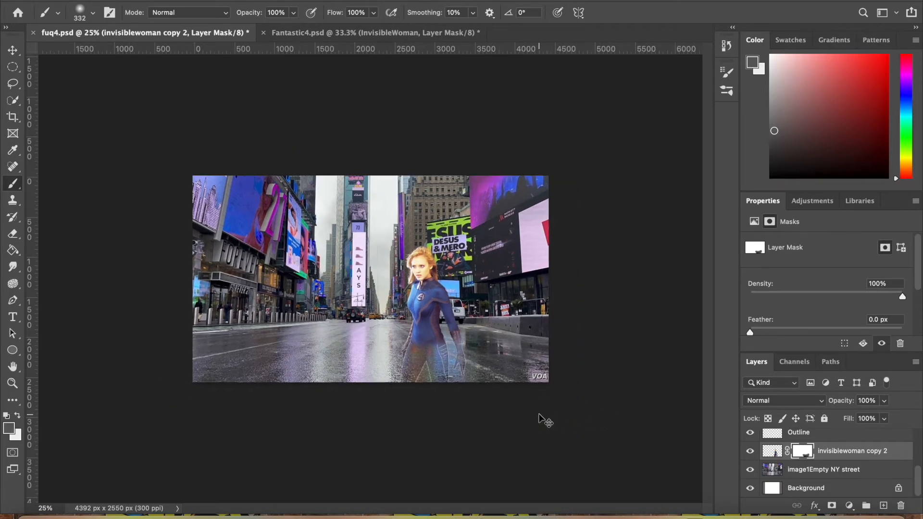
key("ctrl+plus")
key("ctrl+plus")
scroll(370, 279, "down", 3)
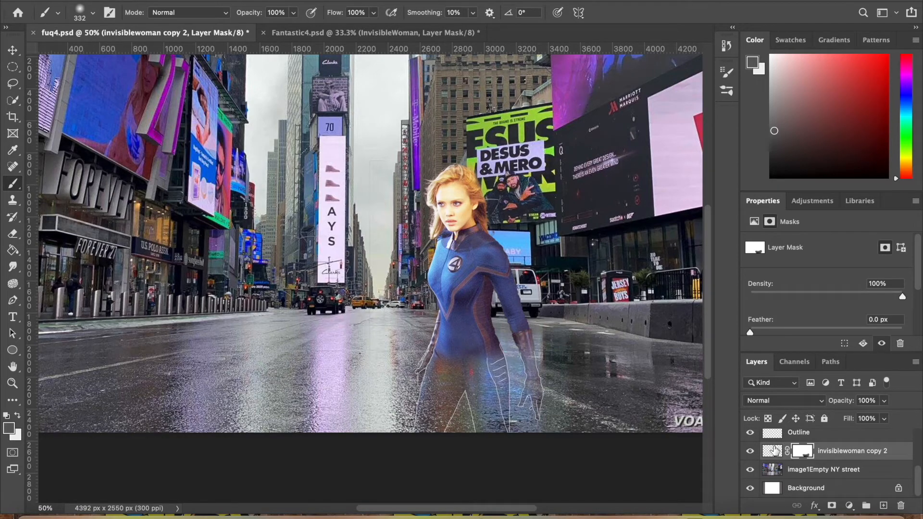
left_click(775, 449)
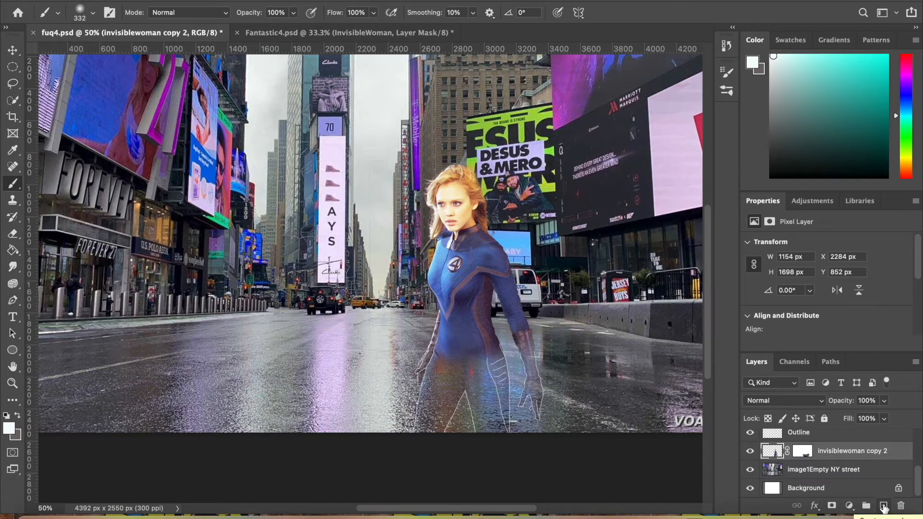
left_click(883, 506)
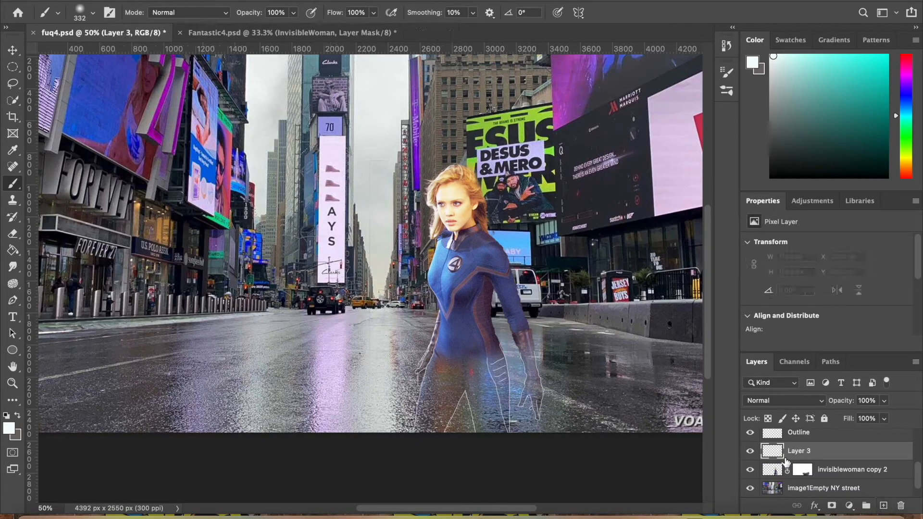
Draw an ellipse of about 677 by 728 px over the woman's head and rasterize its layer
left_click(16, 350)
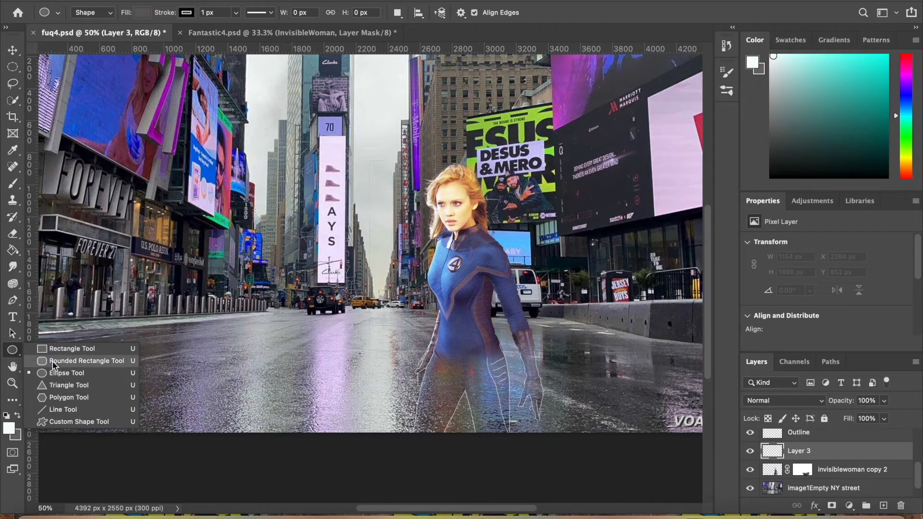
left_click(45, 374)
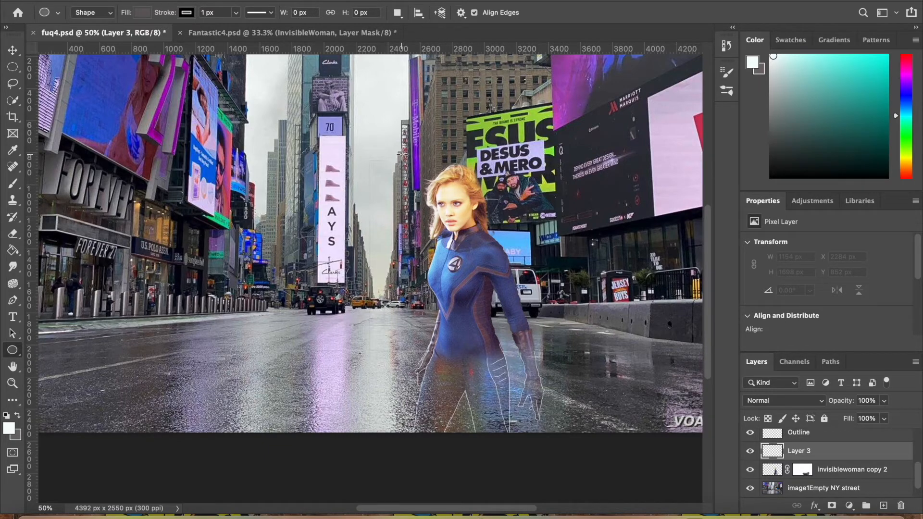
left_click_drag(400, 154, 507, 268)
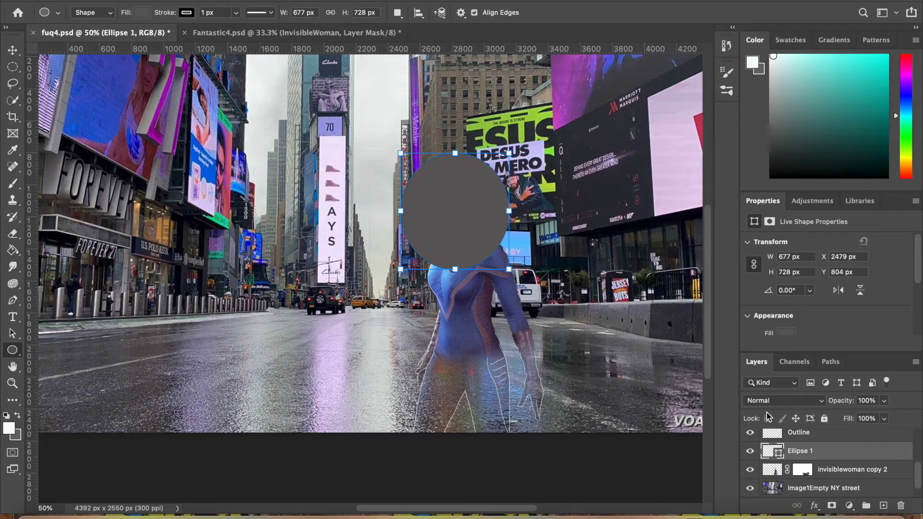
right_click(834, 454)
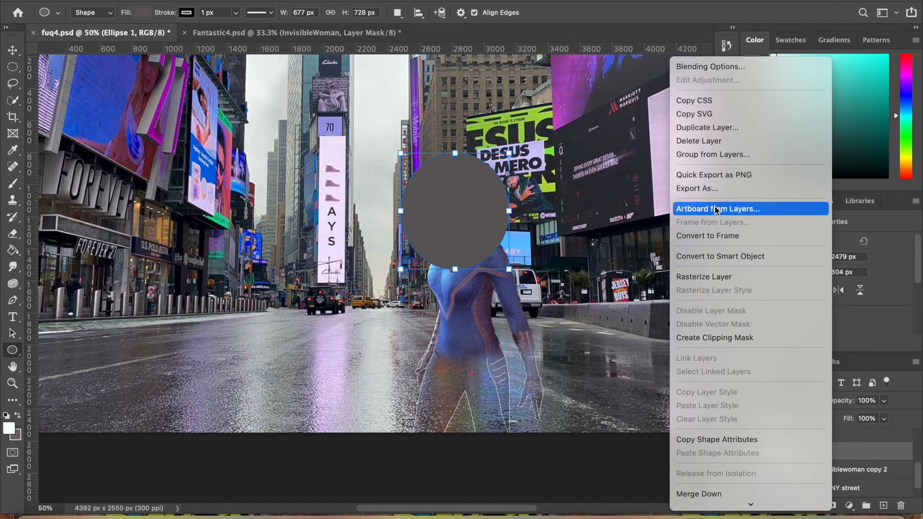
left_click(725, 278)
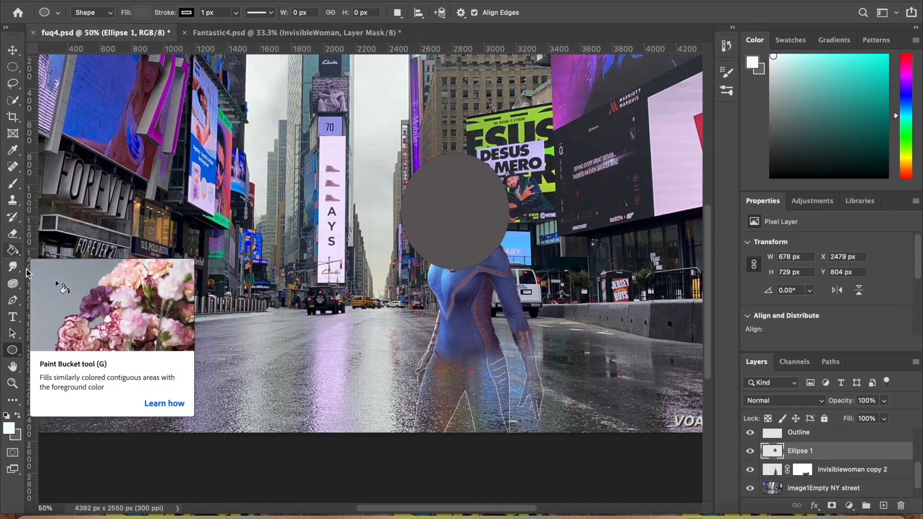
Fill the ellipse over the woman's head with the white foreground colour using the Paint Bucket
left_click(13, 250)
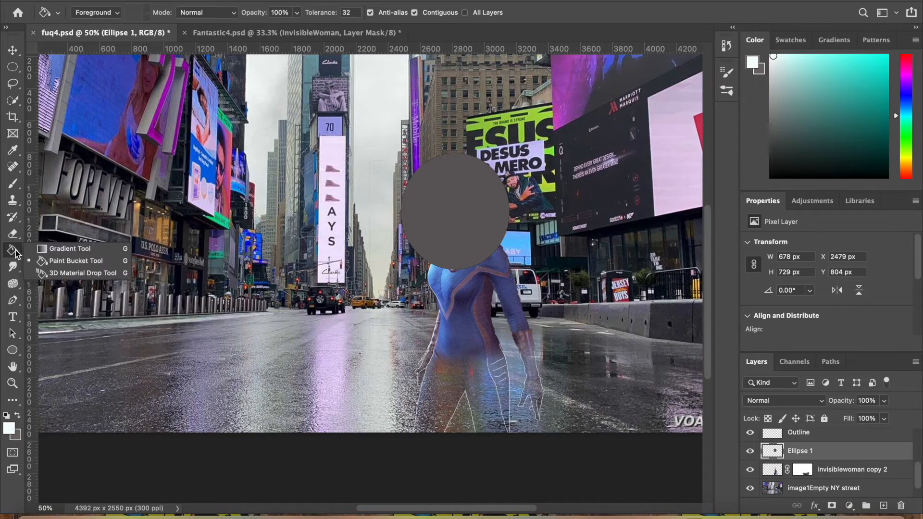
left_click(68, 263)
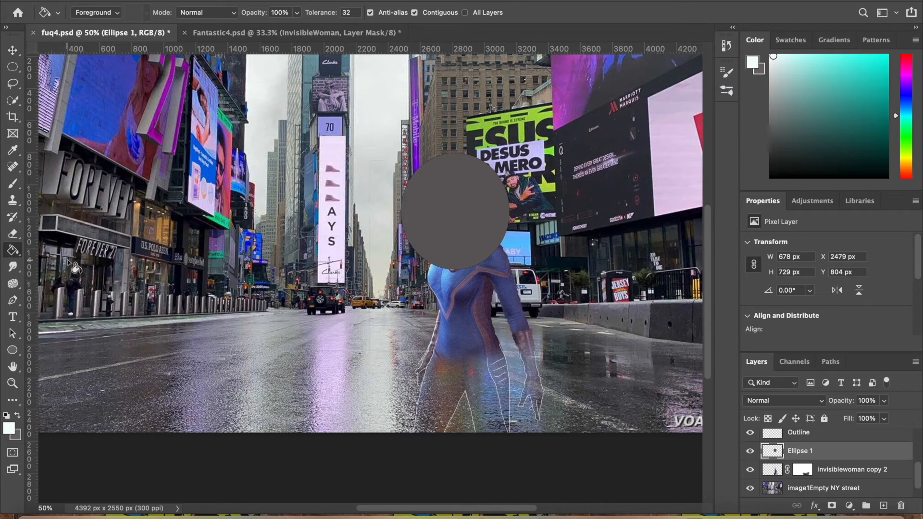
left_click(442, 230)
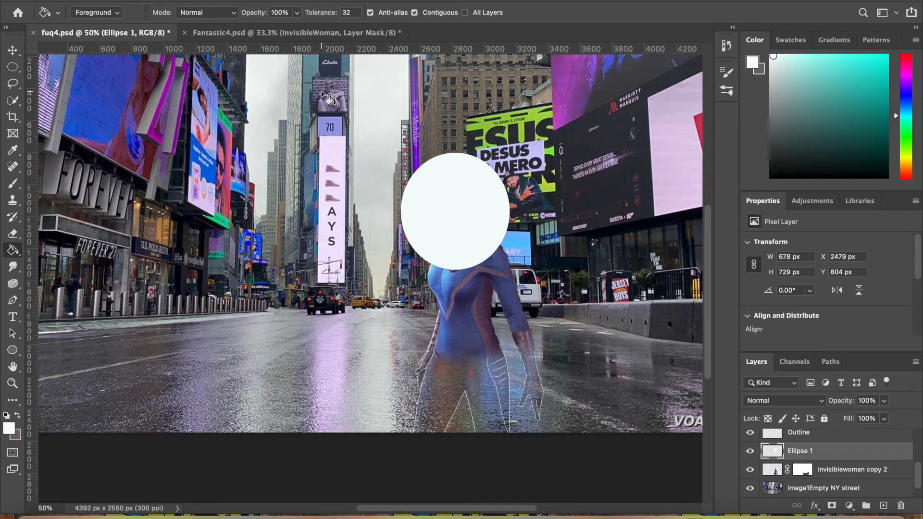
Select a slightly smaller ellipse of about 619 by 627 px inside the white disc, delete its contents to leave a ring, and deselect
left_click(13, 68)
right_click(13, 68)
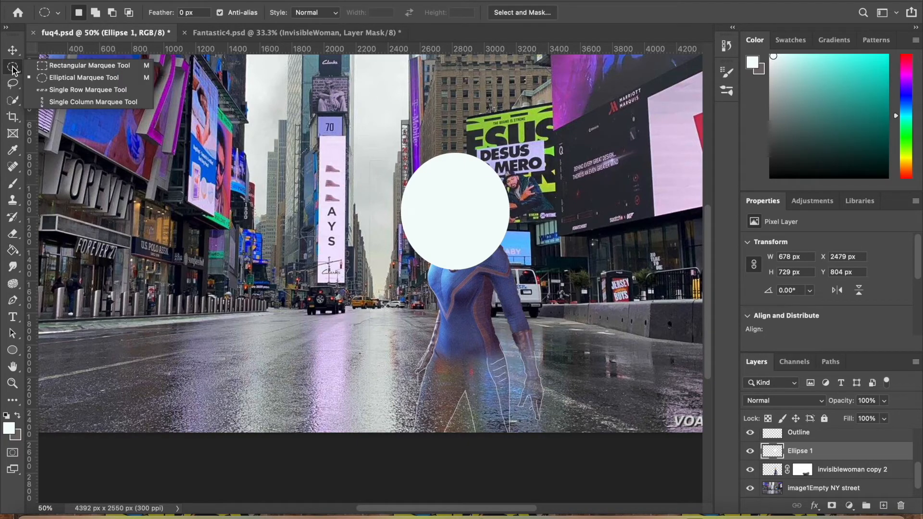
left_click(74, 78)
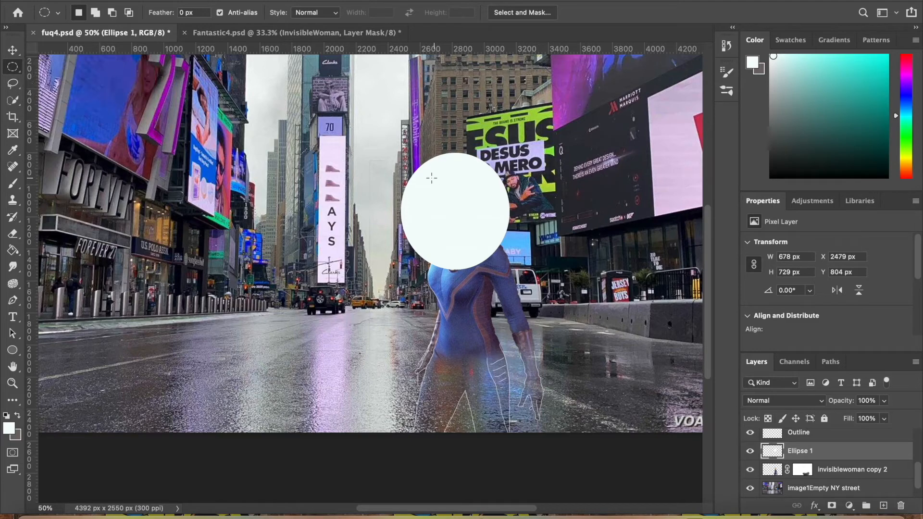
left_click_drag(398, 154, 493, 259)
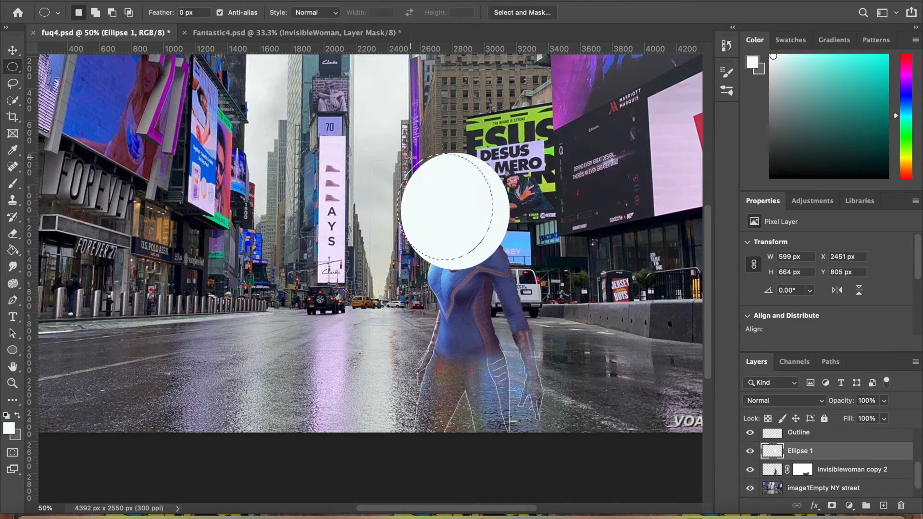
left_click_drag(410, 157, 508, 260)
left_click_drag(403, 164, 501, 263)
left_click_drag(465, 226, 470, 224)
key("Delete")
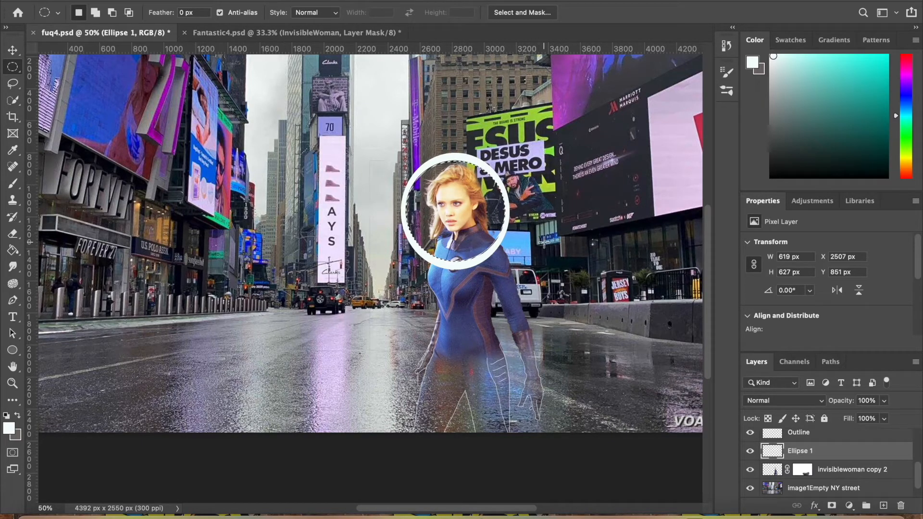
key("super+d")
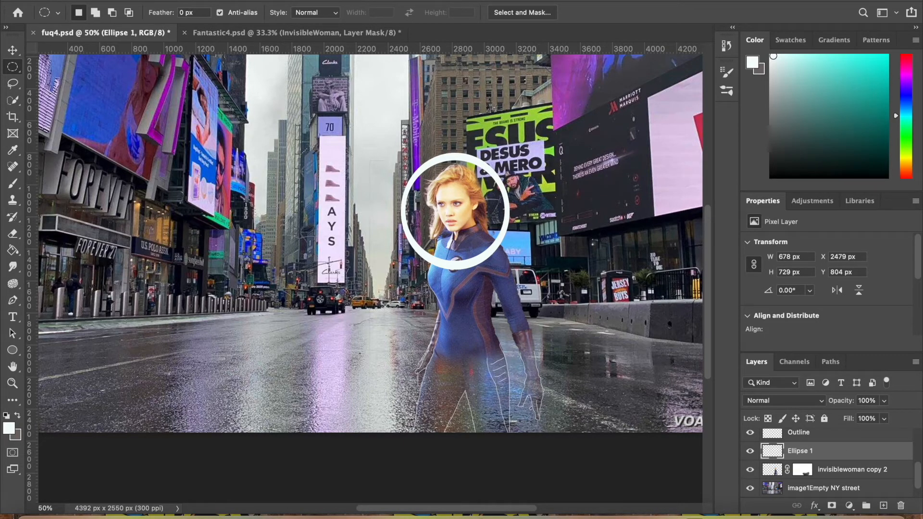
Open Liquify on the ring, set the brush size to 91 and pull spikes outward from its upper, left and lower edges
left_click(296, 0)
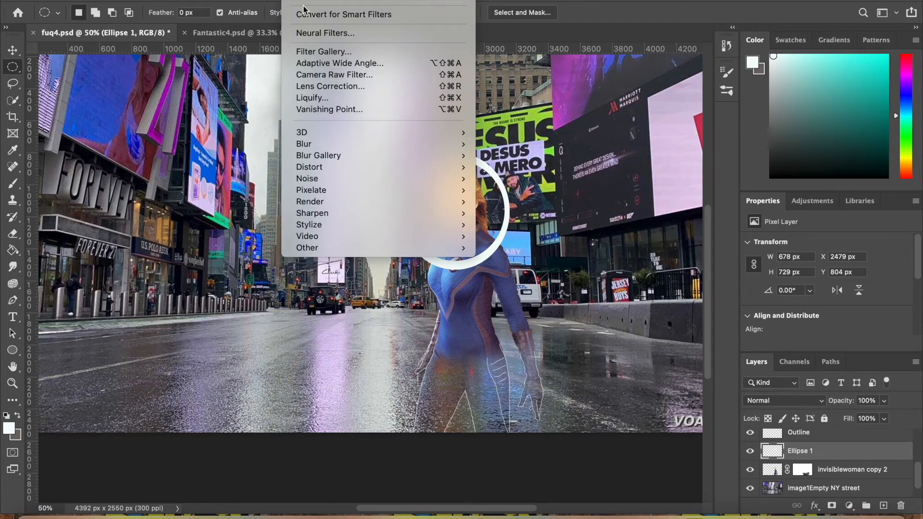
left_click(321, 98)
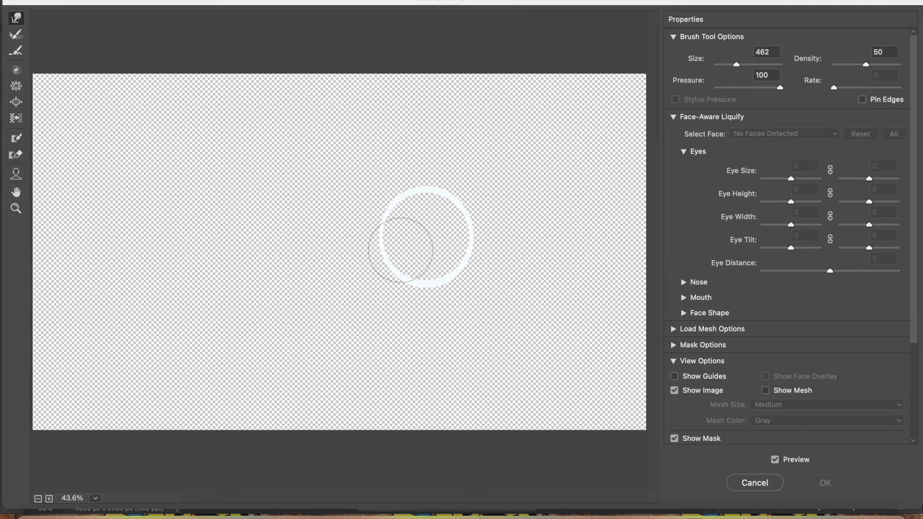
left_click_drag(737, 65, 729, 65)
left_click_drag(452, 190, 519, 123)
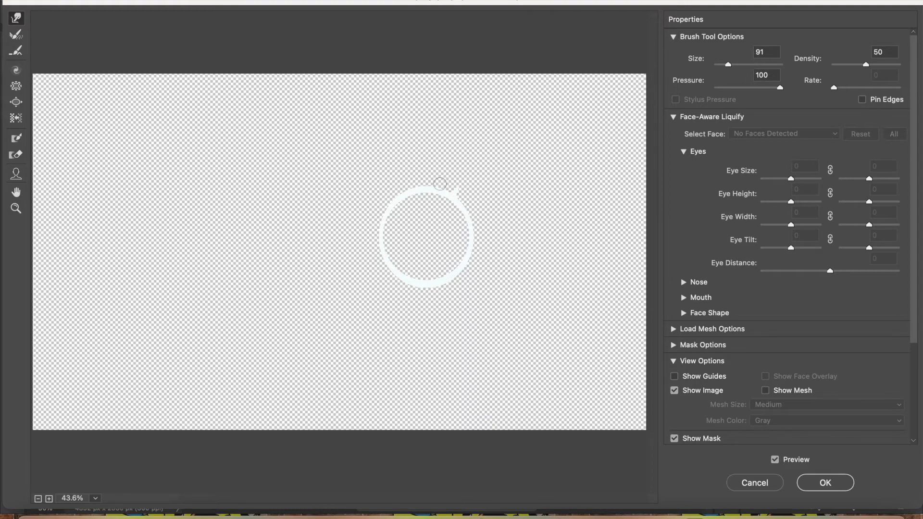
left_click_drag(434, 181, 435, 144)
mouse_move(398, 199)
left_mouse_down()
mouse_move(360, 166)
mouse_move(397, 199)
mouse_move(346, 168)
mouse_move(380, 194)
mouse_move(338, 174)
mouse_move(375, 209)
mouse_move(383, 192)
mouse_move(351, 168)
left_mouse_up()
left_click_drag(358, 180, 344, 169)
left_click_drag(382, 244, 277, 267)
left_click_drag(426, 285, 418, 407)
left_click_drag(448, 284, 502, 394)
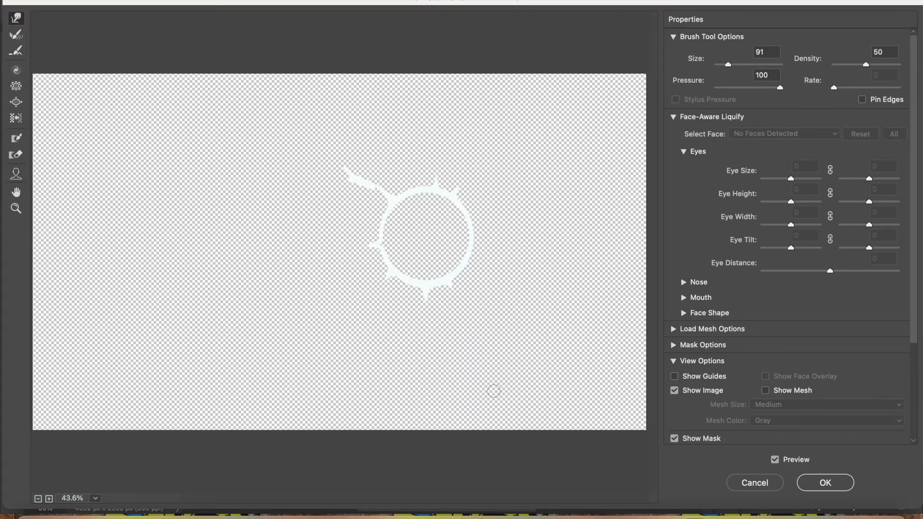
Lengthen the ring's lower spike, pull further spikes out along both sides and the top, and apply the Liquify distortion
left_click_drag(425, 297, 424, 404)
left_click_drag(457, 267, 575, 310)
left_click_drag(473, 229, 487, 229)
mouse_move(381, 220)
left_mouse_down()
mouse_move(317, 199)
mouse_move(380, 219)
mouse_move(293, 211)
left_mouse_up()
left_click_drag(486, 231, 541, 219)
left_click_drag(488, 228, 548, 225)
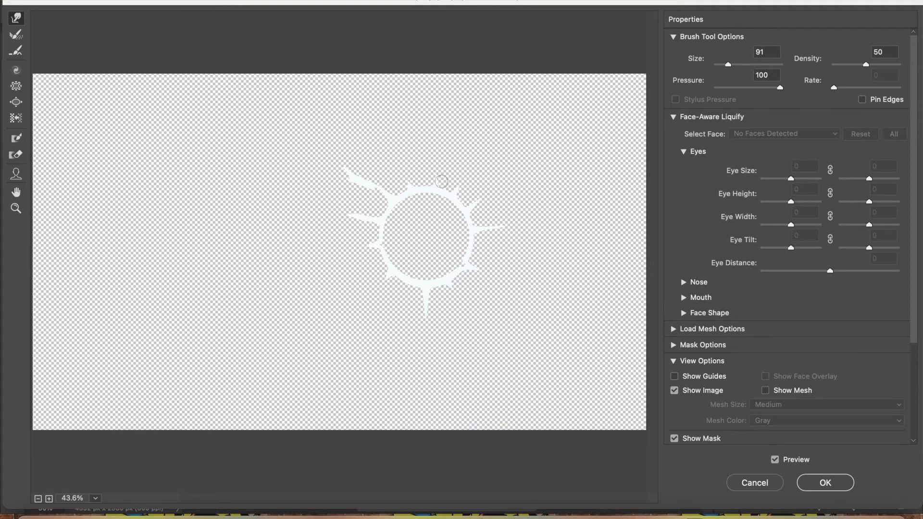
left_click_drag(432, 180, 437, 149)
left_click(838, 482)
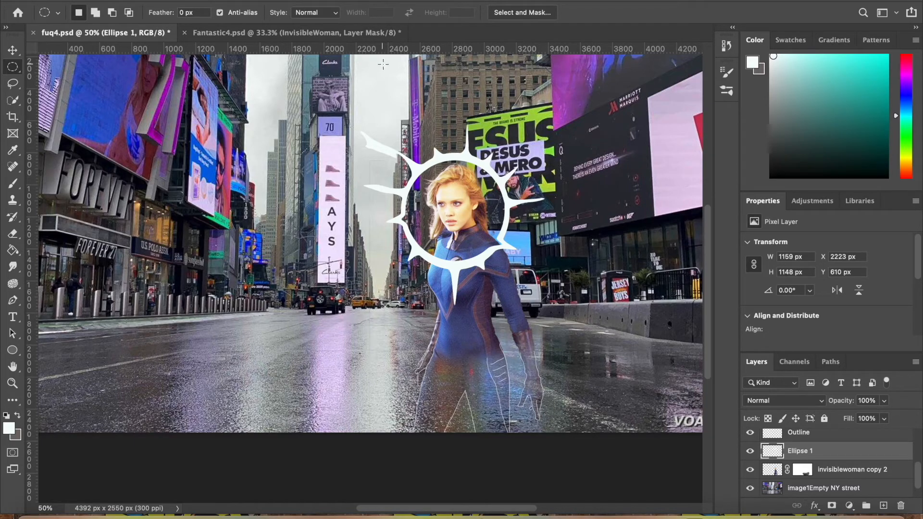
Apply a Gaussian Blur with a radius of 21.9 pixels to the spiked ring on the Ellipse 1 layer
left_click(296, 0)
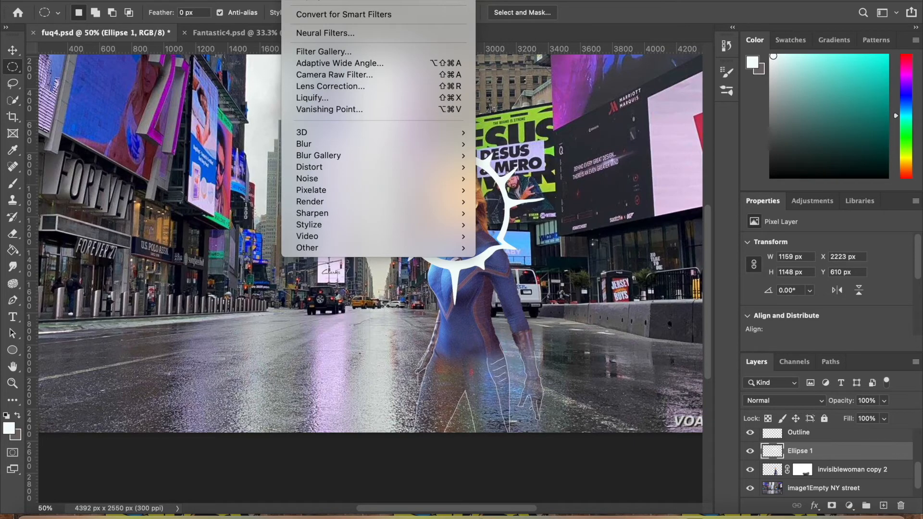
left_click(296, 0)
left_click(296, 0)
mouse_move(325, 145)
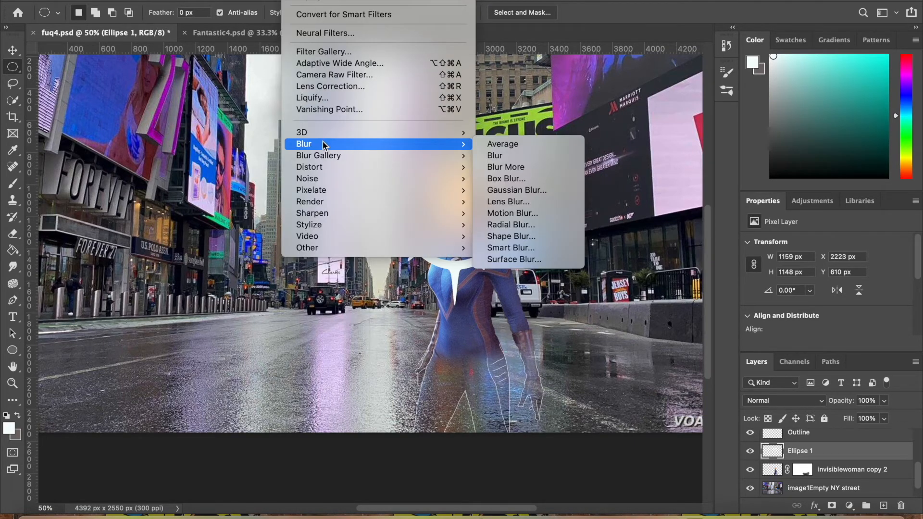
left_click(540, 190)
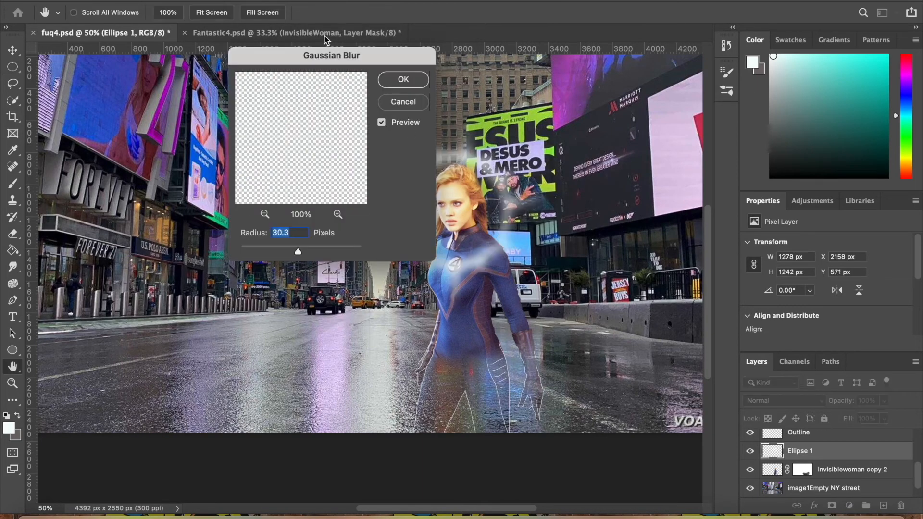
left_click_drag(332, 55, 711, 55)
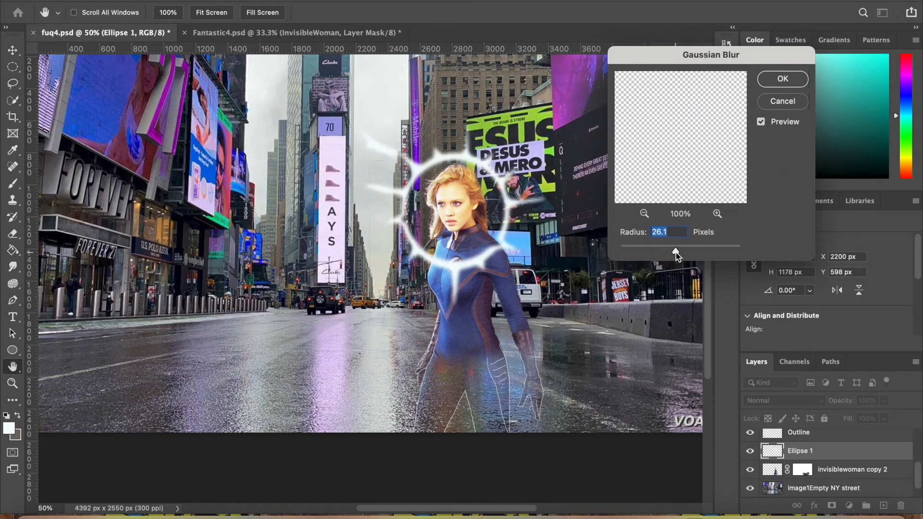
left_click_drag(675, 252, 670, 250)
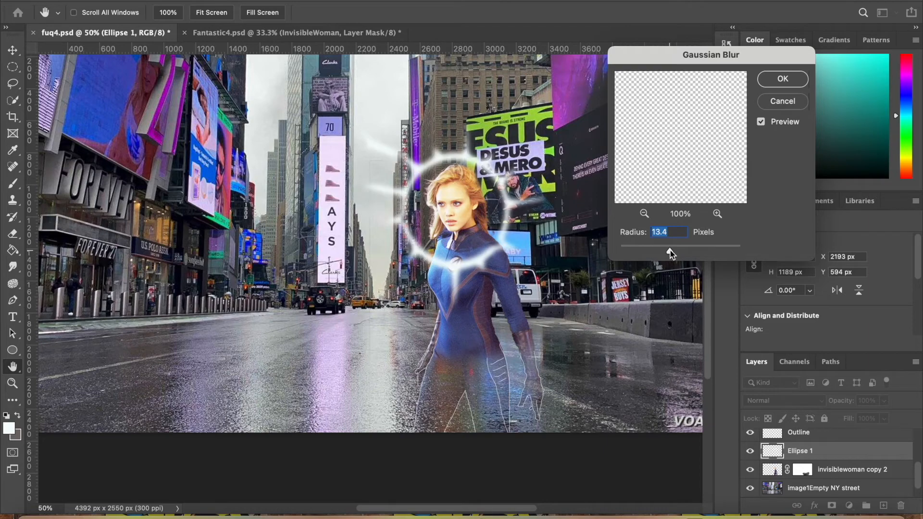
left_click_drag(670, 252, 675, 249)
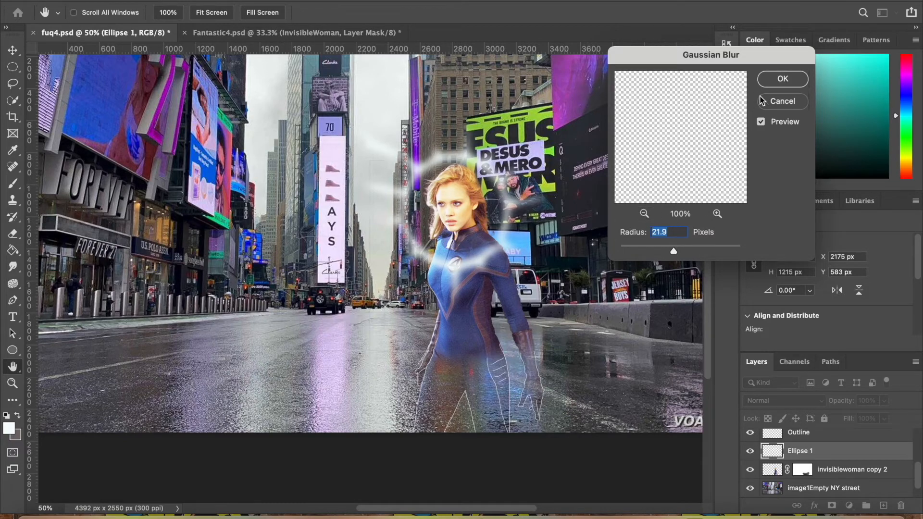
left_click(786, 82)
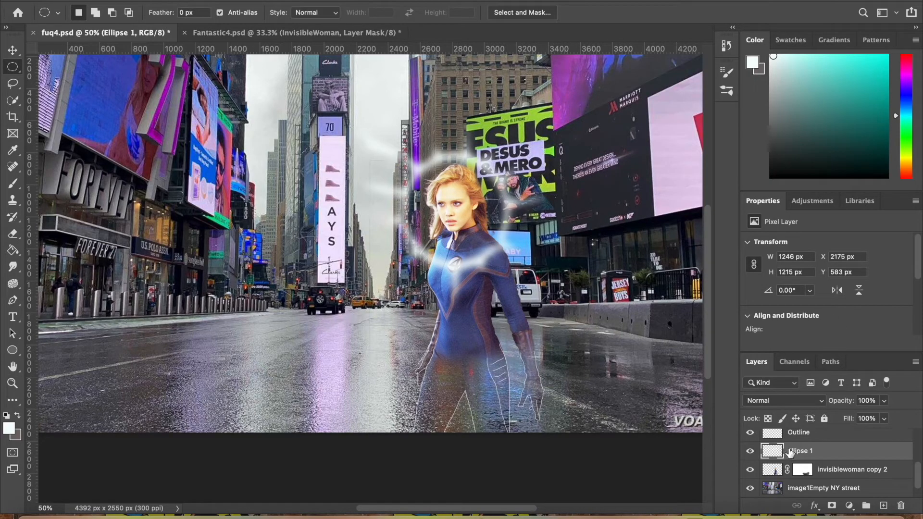
Soften the traced lines on the Outline layer with a Gaussian Blur of 4.9 pixels
scroll(788, 450, "up", 1)
left_click(795, 441)
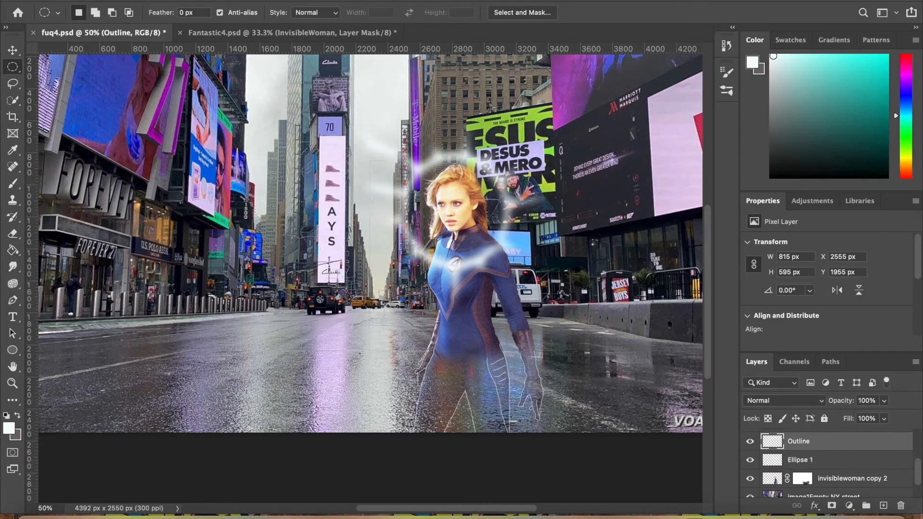
left_click(295, 1)
left_click(751, 442)
left_click(751, 442)
left_click(751, 442)
left_click(752, 443)
left_click(751, 442)
left_click(295, 1)
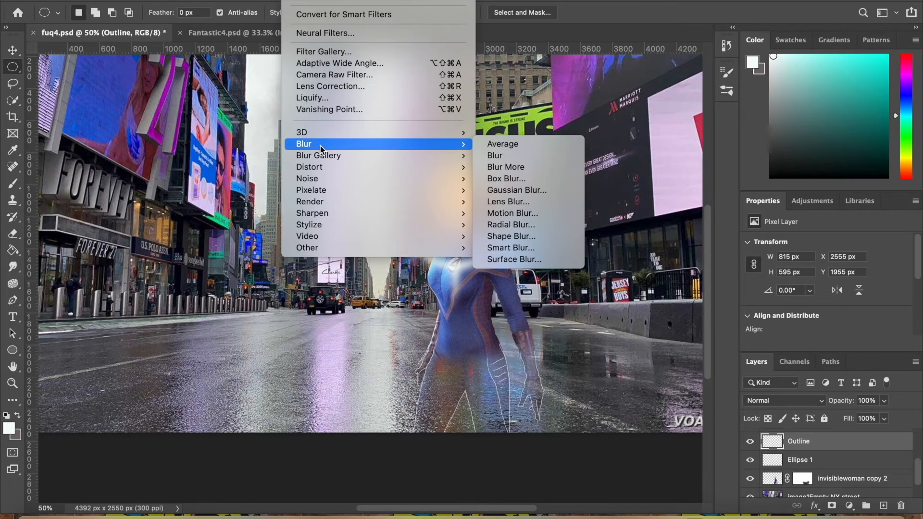
left_click(516, 190)
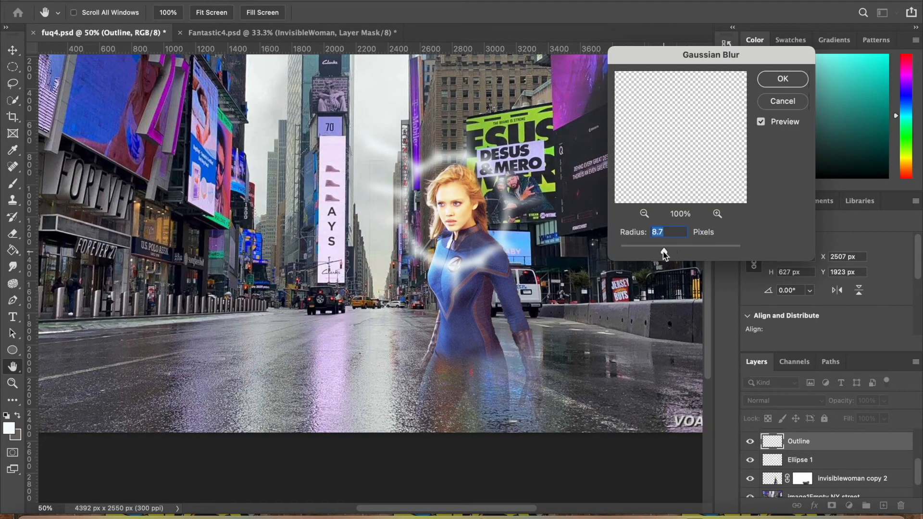
left_click_drag(659, 251, 651, 252)
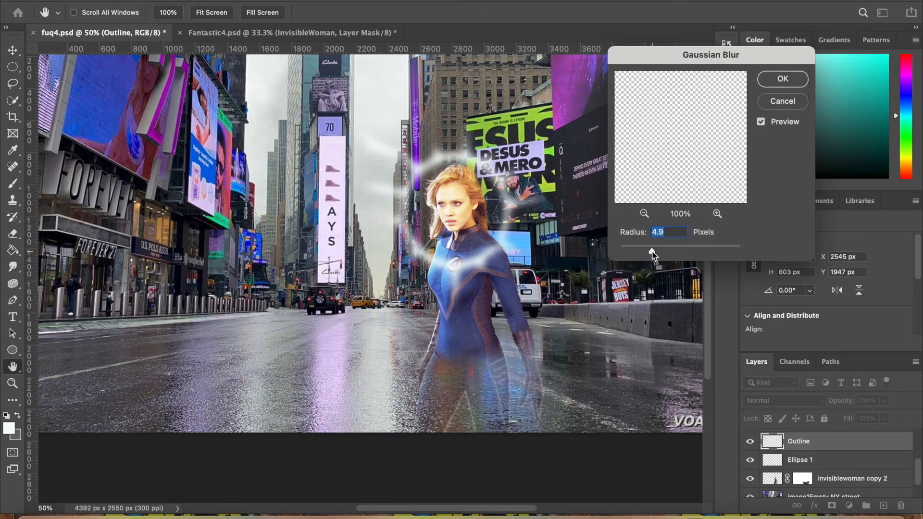
left_click(772, 79)
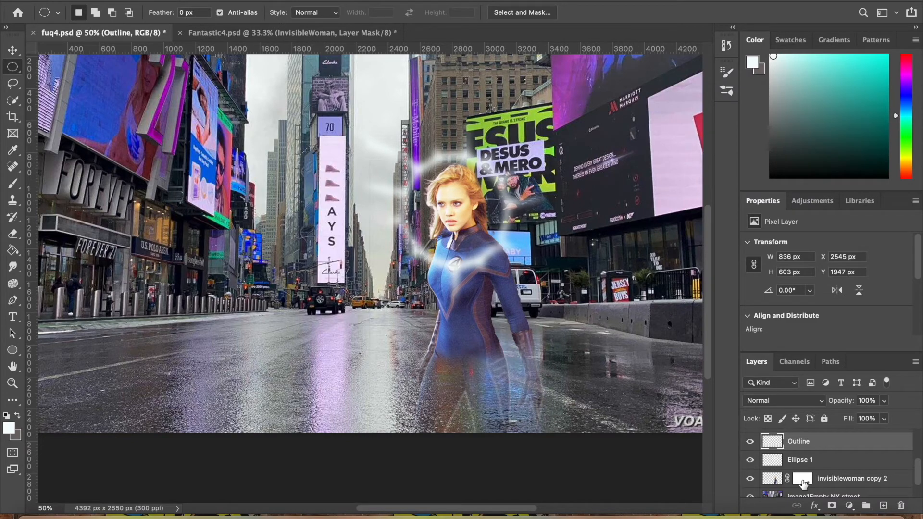
Make Layer 1, the small photo of the man with an outstretched hand, visible and select it
scroll(789, 465, "up", 2)
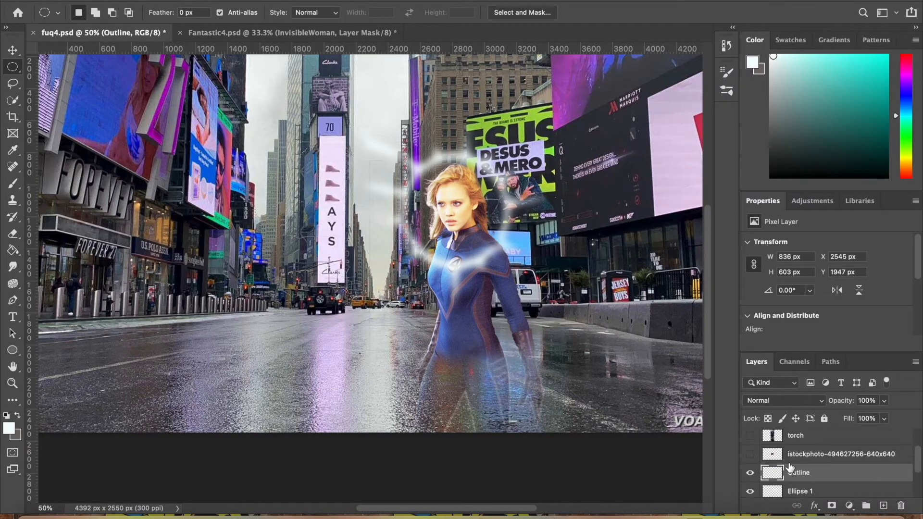
scroll(789, 466, "up", 1)
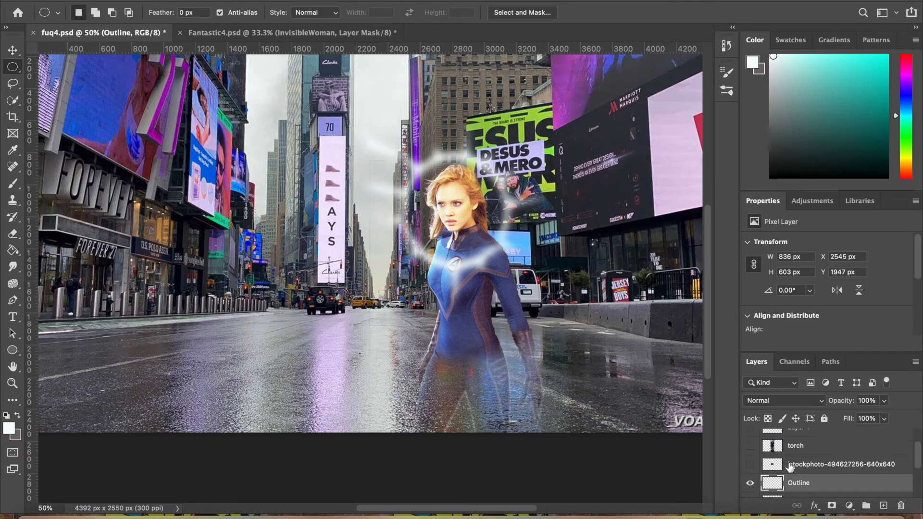
scroll(789, 465, "up", 2)
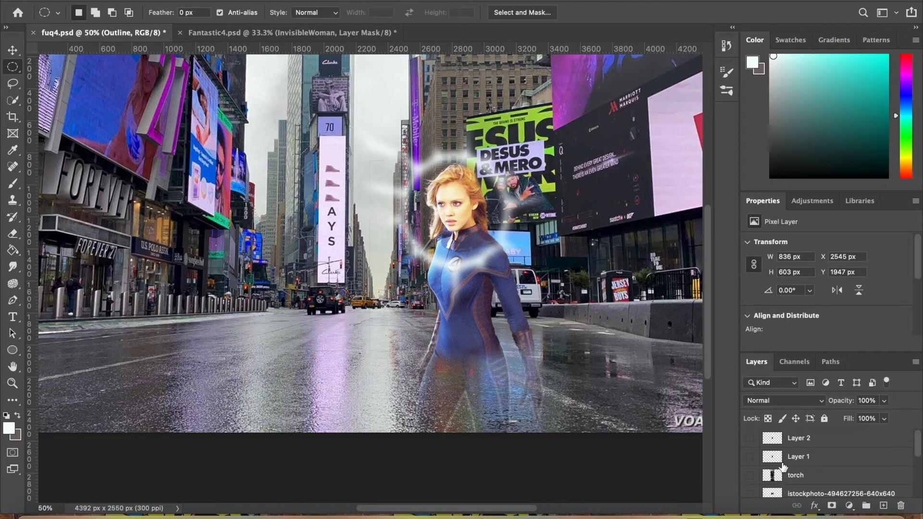
left_click(753, 458)
left_click(753, 459)
left_click(752, 459)
left_click(802, 458)
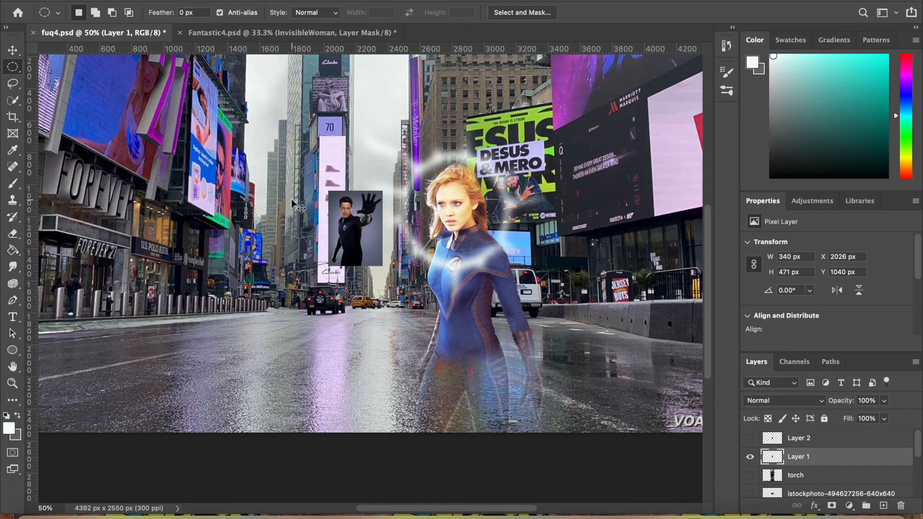
Enlarge the man's photo to about 414% and place it beside the woman, with its lower edge on the street image's bottom edge
key("ctrl+t")
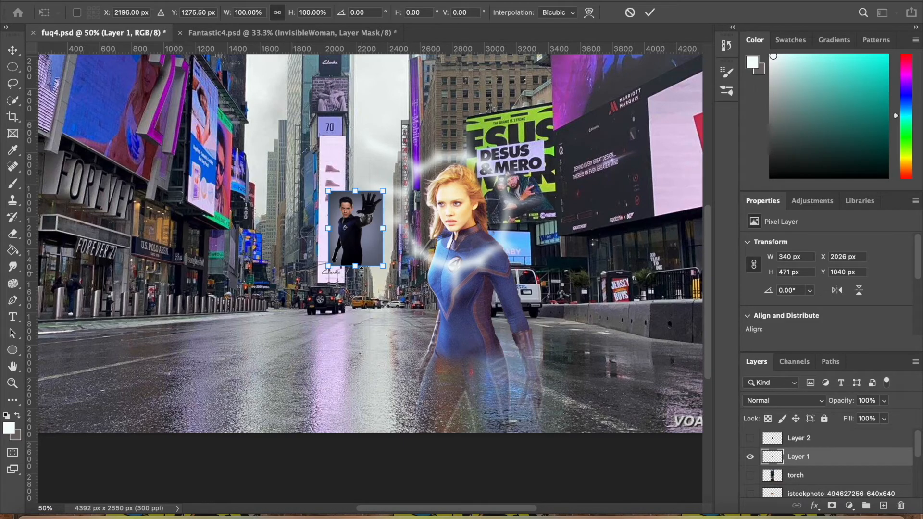
left_click_drag(358, 265, 355, 463)
left_click_drag(257, 192, 228, 151)
left_click_drag(351, 275, 257, 251)
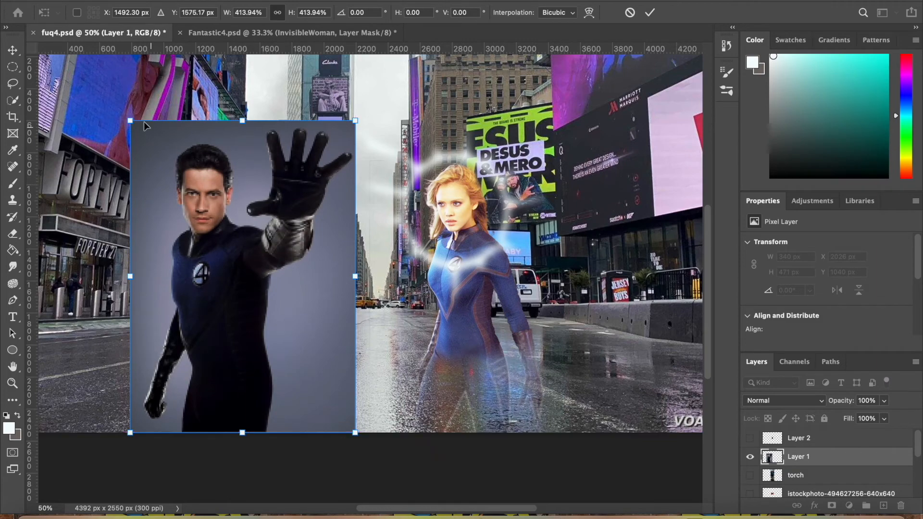
key("Return")
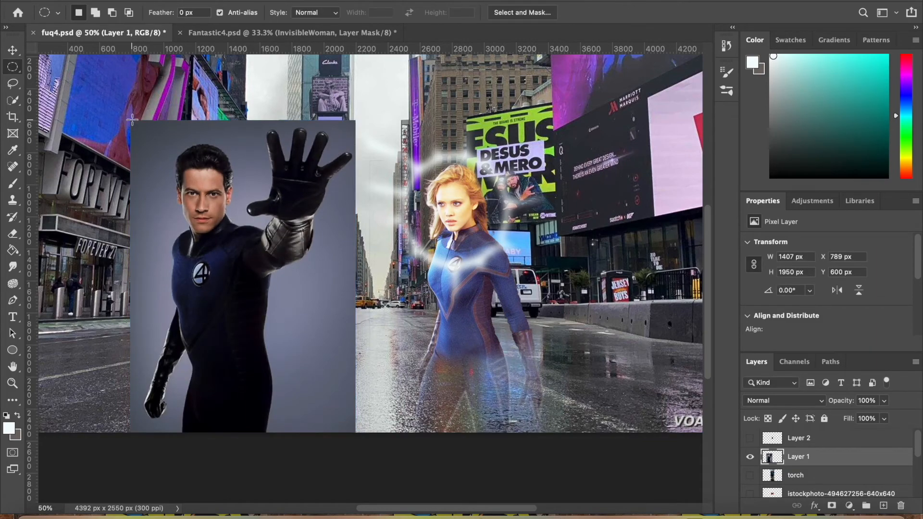
Apply a Brightness/Contrast adjustment to Layer 1 with brightness 64 and contrast -46
scroll(192, 180, "up", 2)
scroll(192, 180, "left", 3)
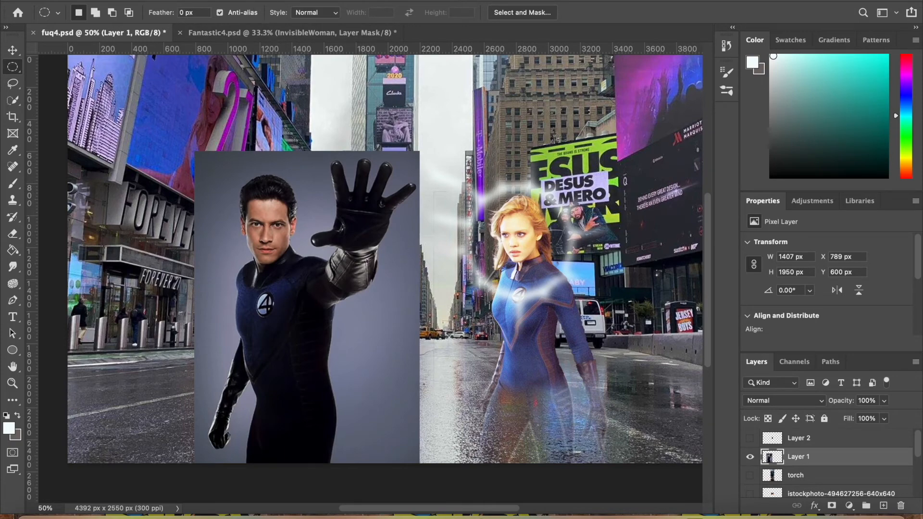
left_click(156, 0)
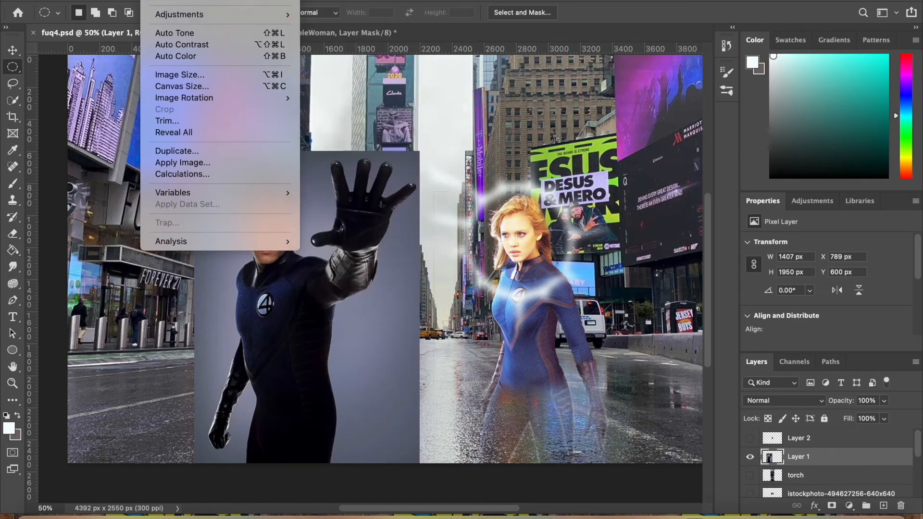
mouse_move(169, 15)
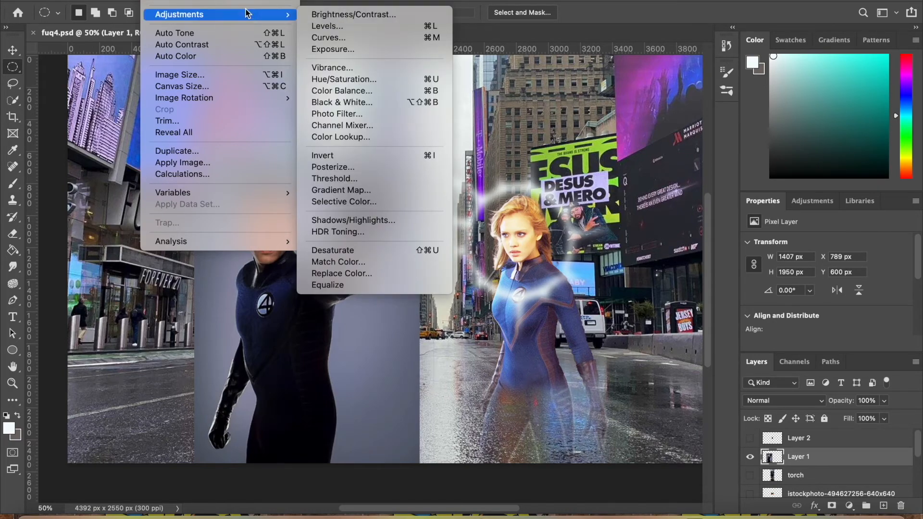
left_click(365, 15)
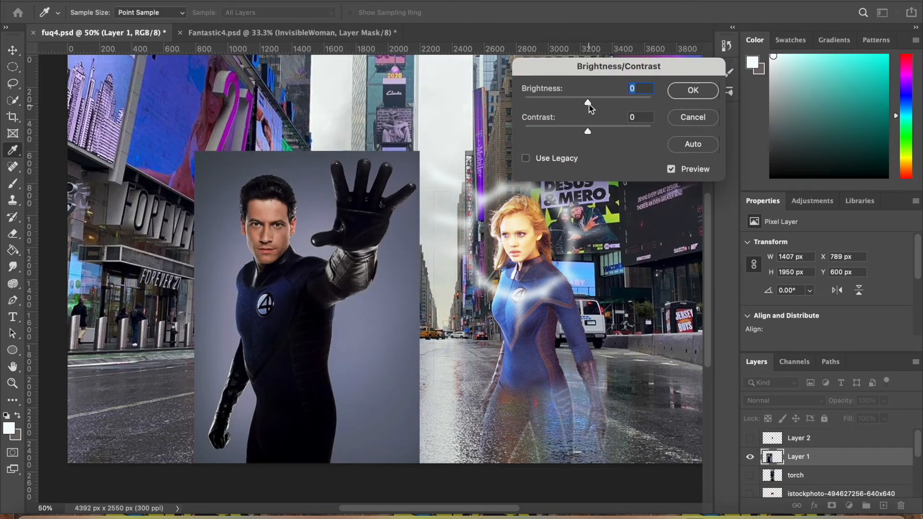
left_click_drag(590, 103, 529, 132)
left_click_drag(602, 101, 616, 103)
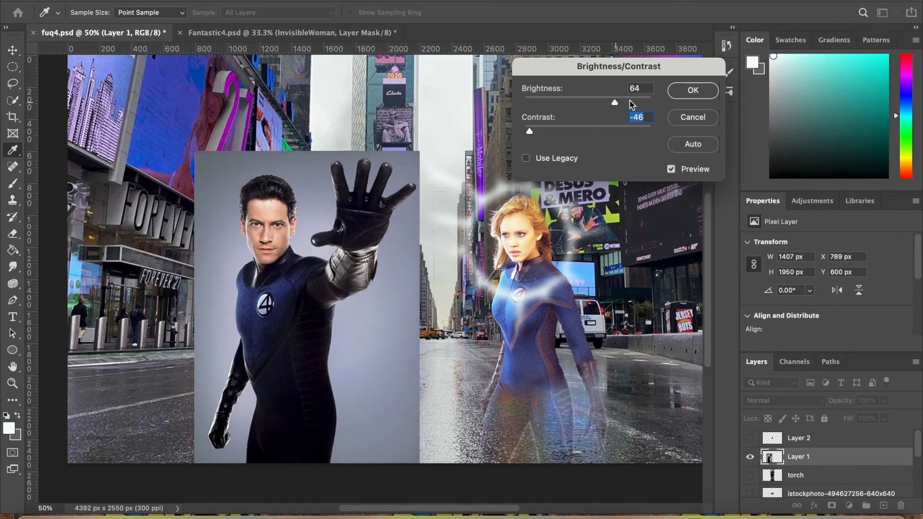
left_click(692, 91)
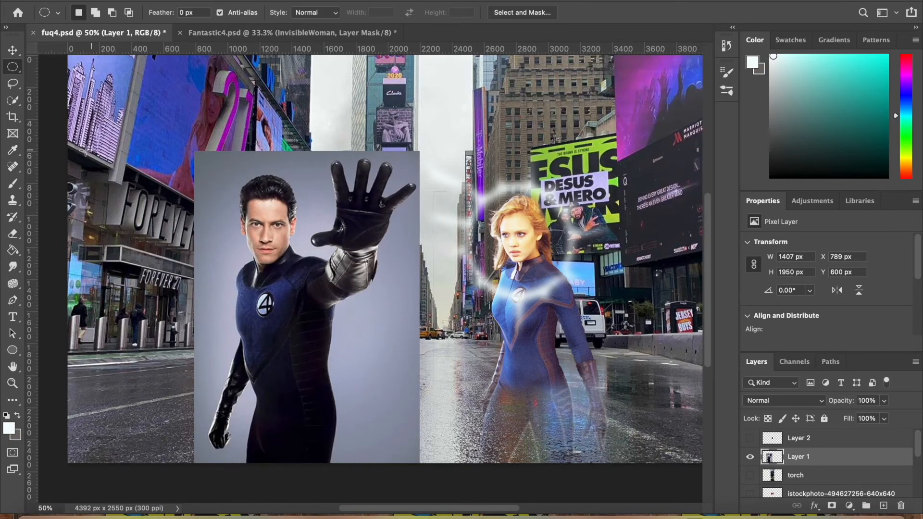
Select the grey backdrop around the man with the Quick Selection tool, keeping his face and body out of the selection
left_click(13, 100)
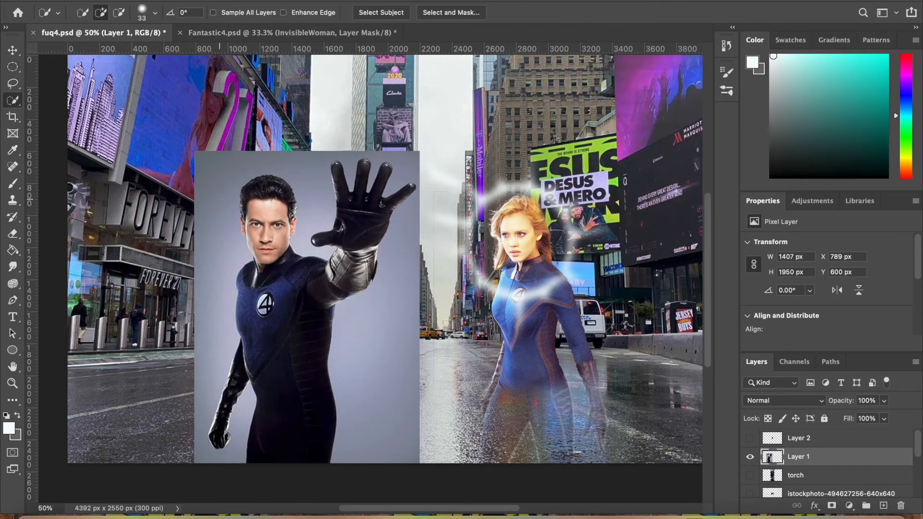
left_click_drag(218, 197, 213, 215)
left_click_drag(306, 186, 310, 206)
left_click(376, 164)
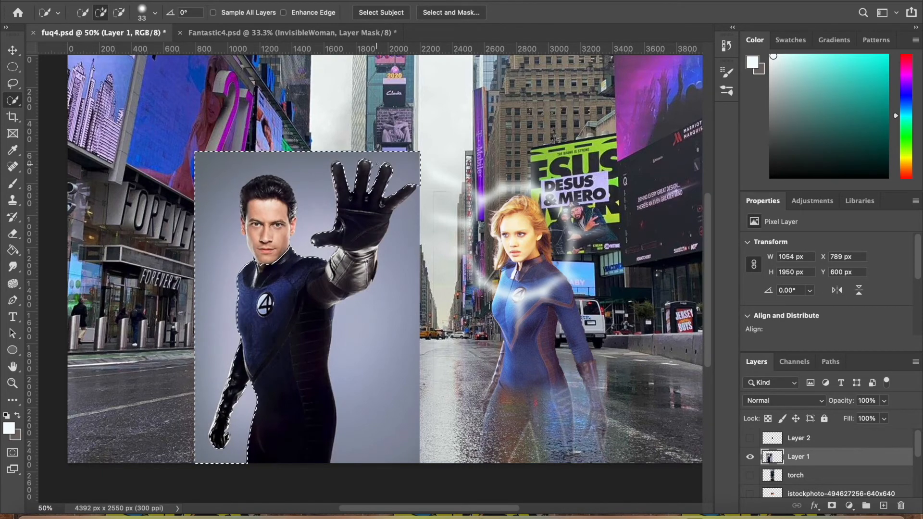
left_click_drag(408, 211, 407, 233)
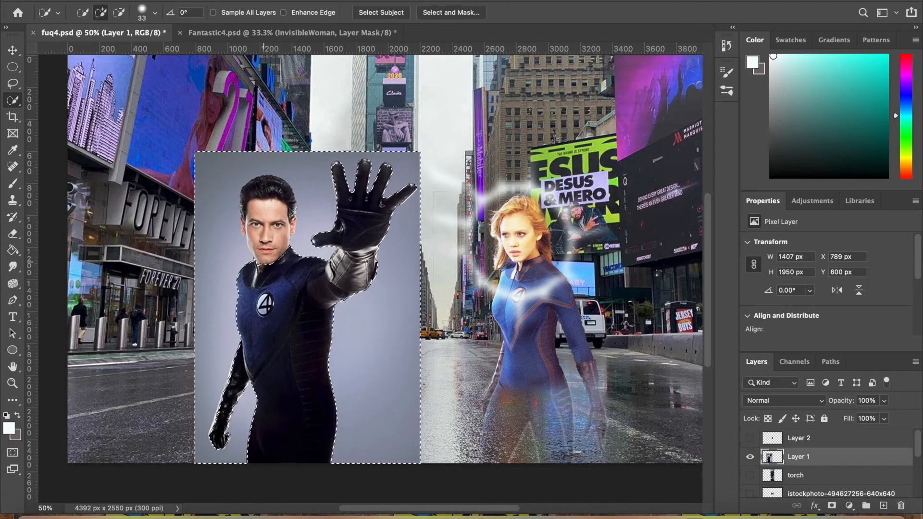
left_click_drag(263, 262, 263, 233)
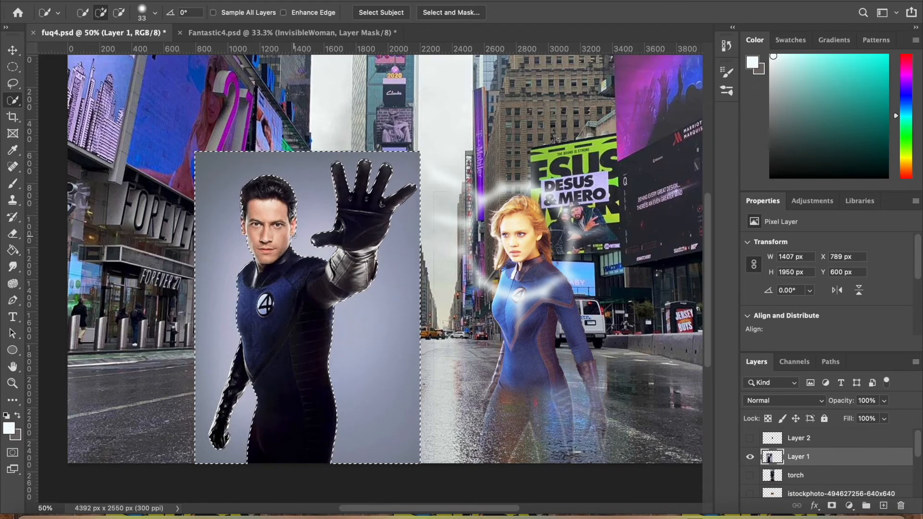
Refine the backdrop selection's edges around the man's head, gloved fingers and raised forearm by adding and subtracting small areas
key("alt")
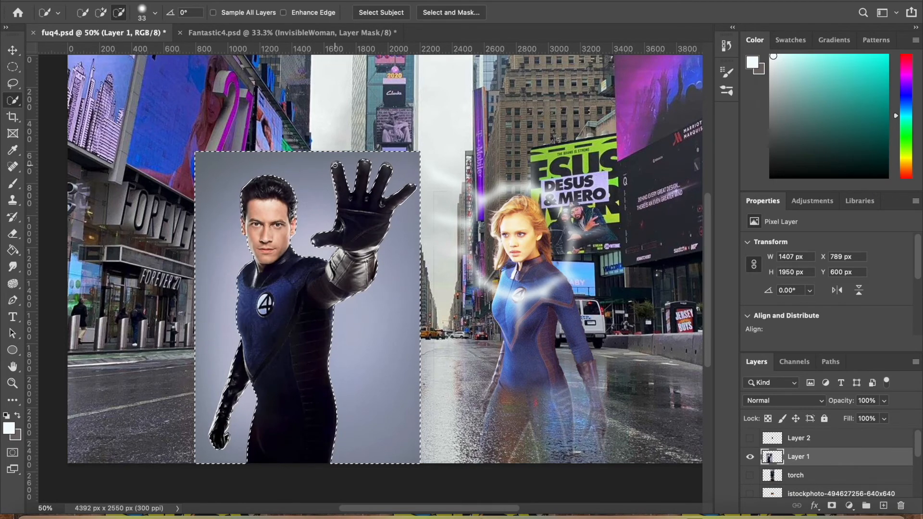
key("super+equal")
key("super+equal")
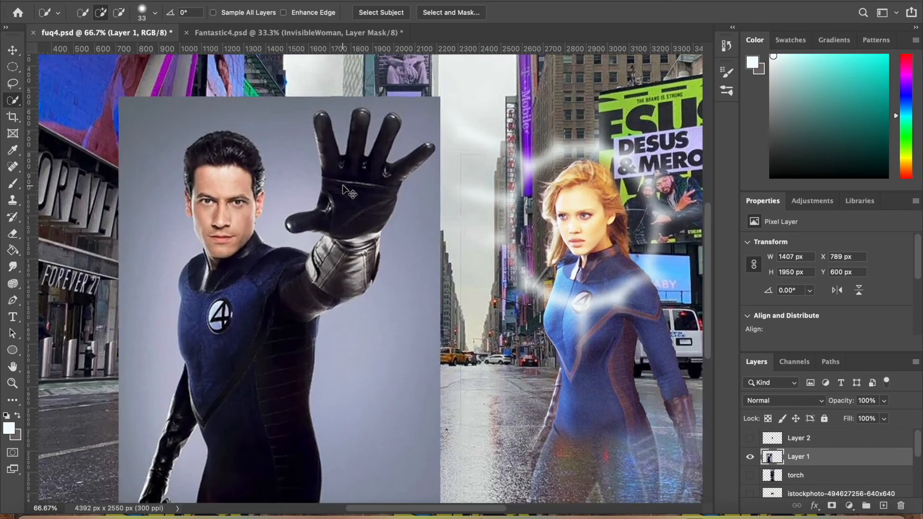
scroll(341, 184, "up", 5)
key("alt")
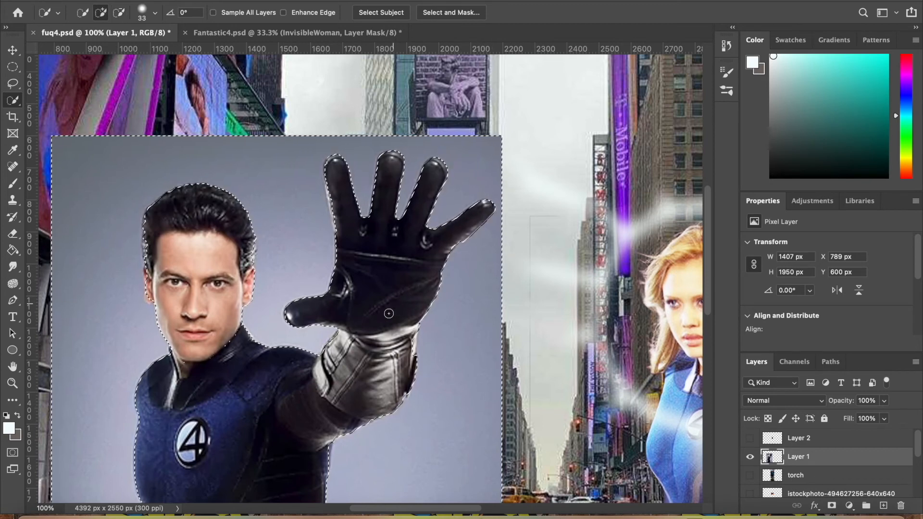
key("alt")
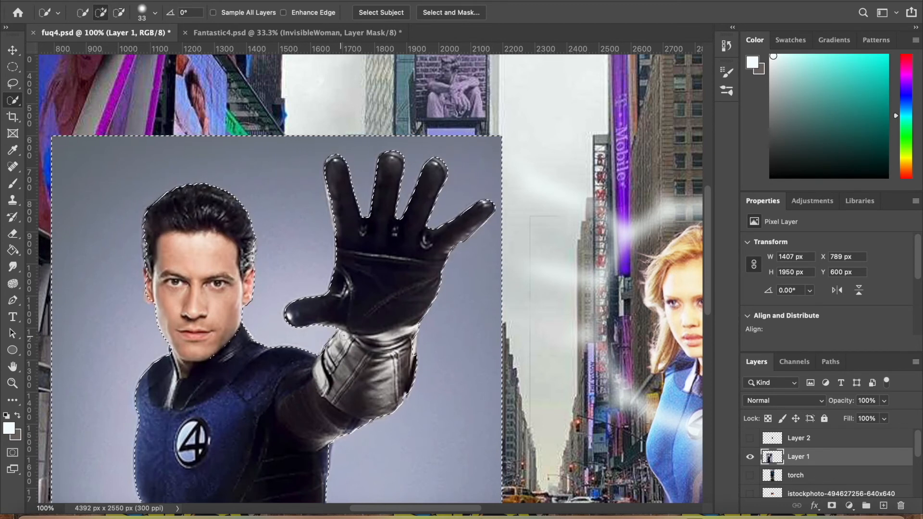
key("alt")
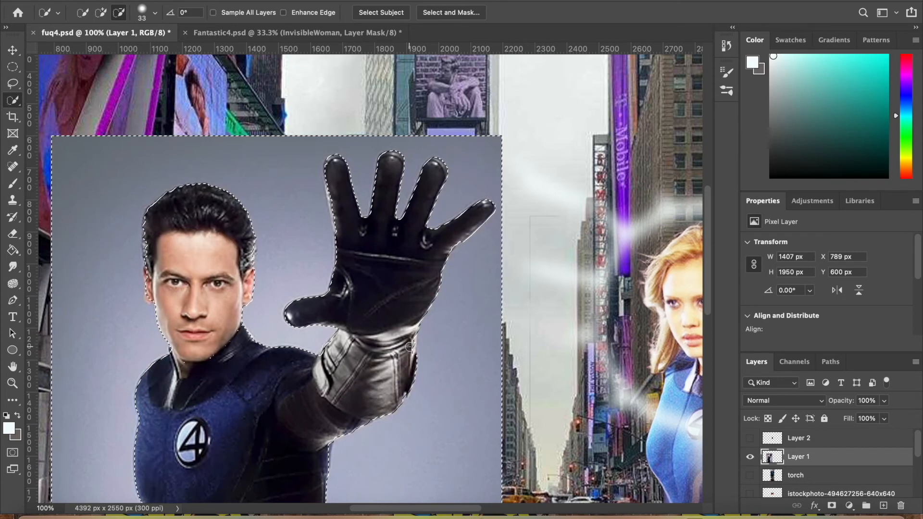
key("ctrl+d")
scroll(366, 372, "down", 1)
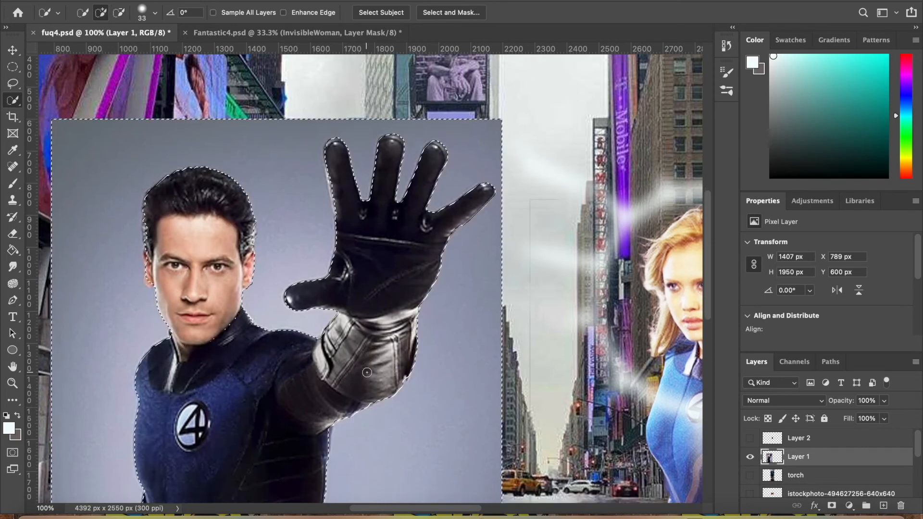
key("alt")
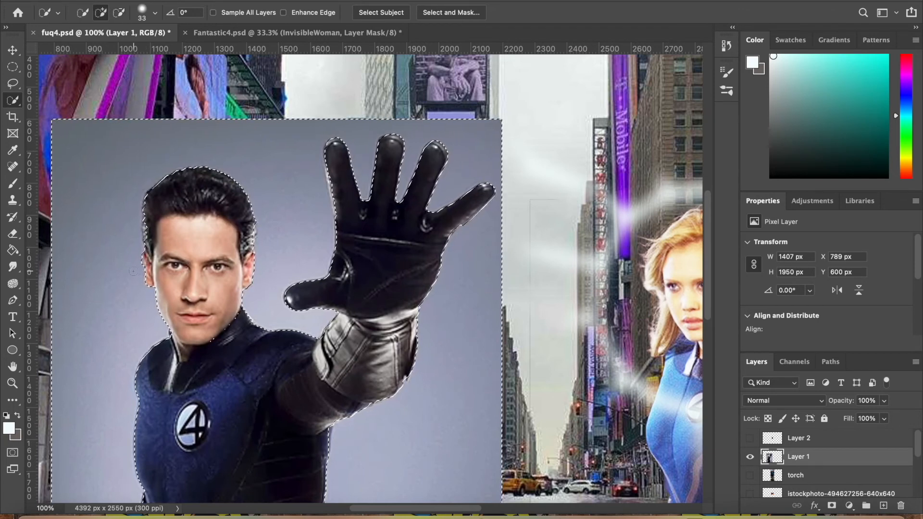
key("alt")
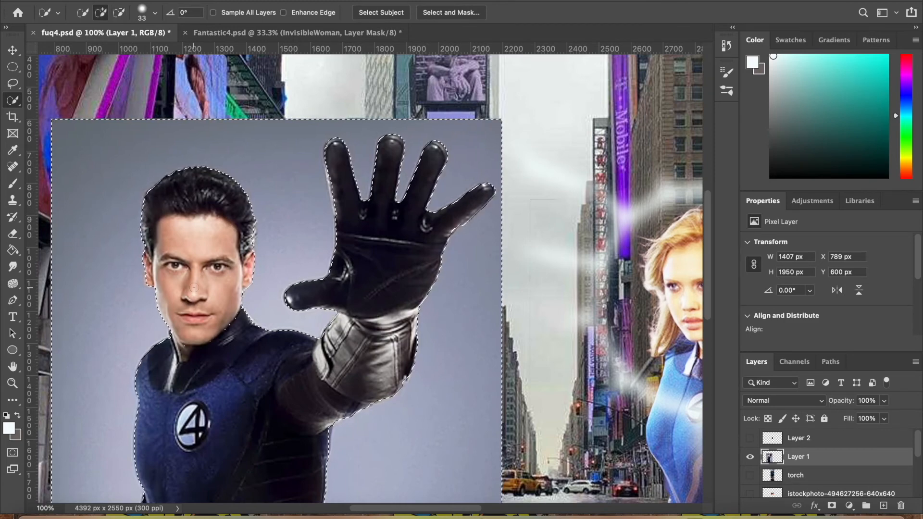
Correct the backdrop selection around the man's lowered arm, fist and hips, undoing the faulty selection stroke
scroll(151, 198, "down", 10)
key("alt")
key("alt")
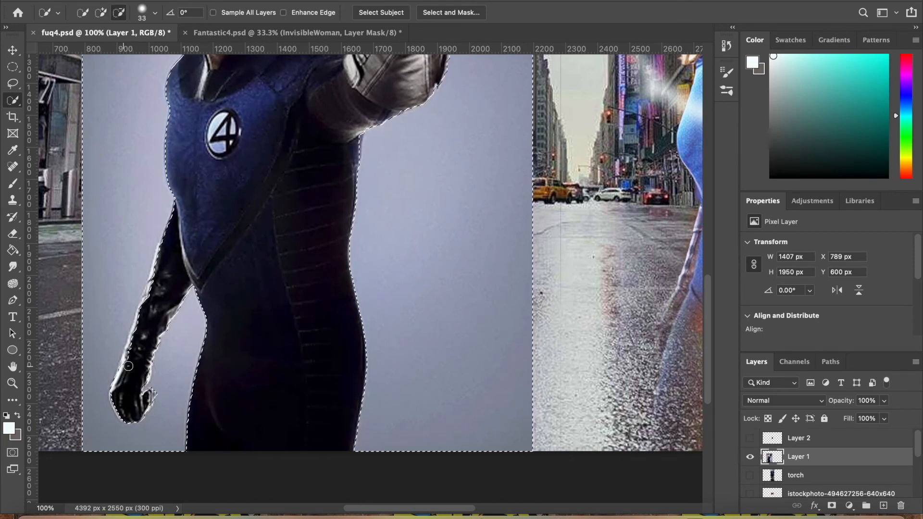
left_click_drag(134, 350, 140, 331)
key("alt")
key("super+z")
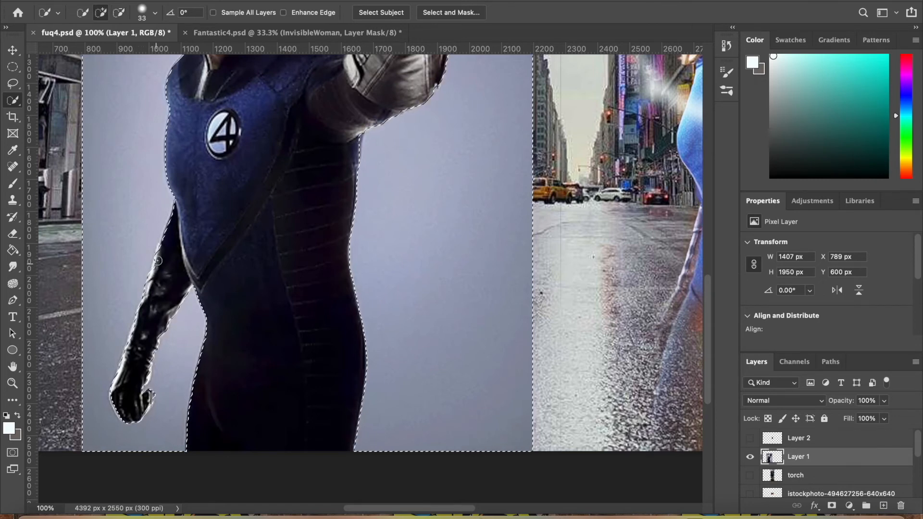
left_click(151, 289, "alt")
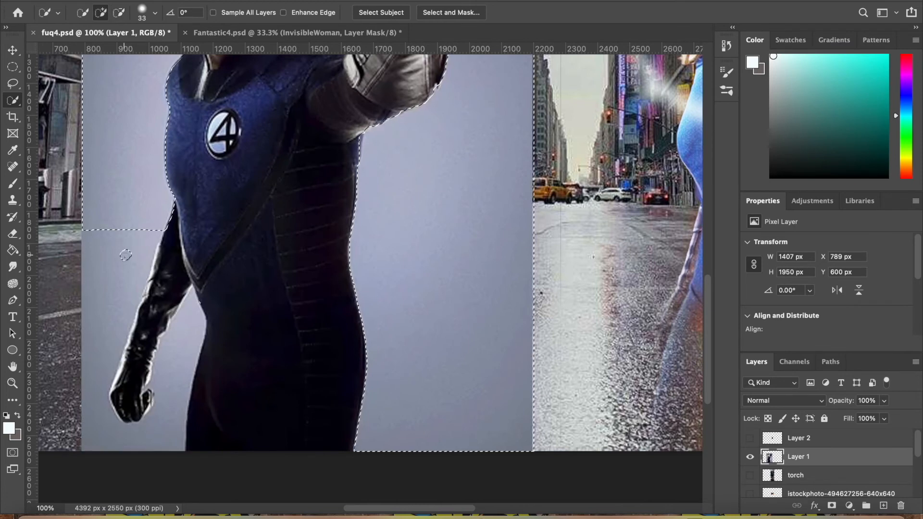
left_click_drag(123, 259, 142, 277)
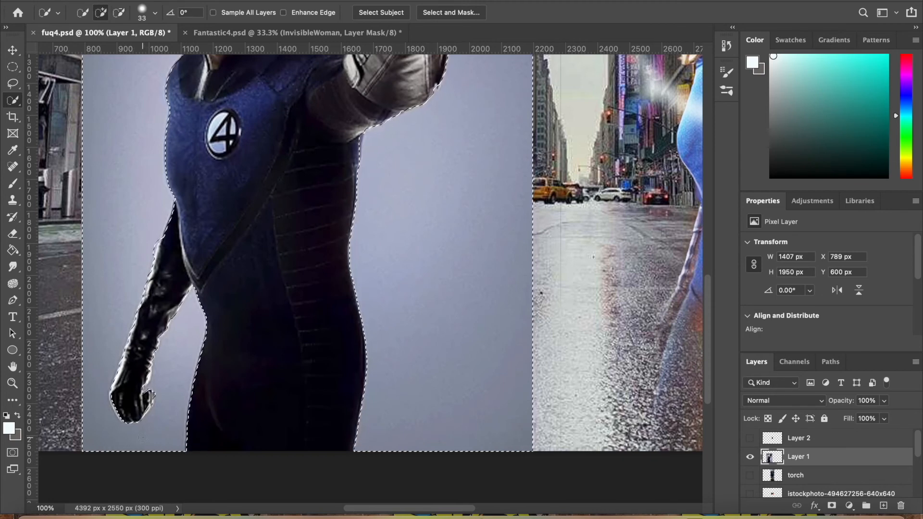
Delete the selected grey backdrop from Layer 1, clear the selection and switch to the Eraser tool
key("super+minus")
key("super+minus")
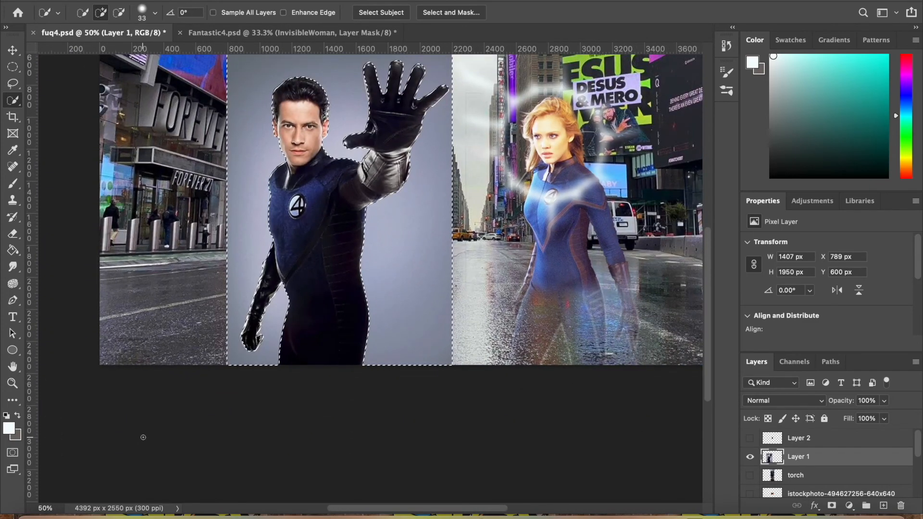
scroll(222, 310, "up", 3)
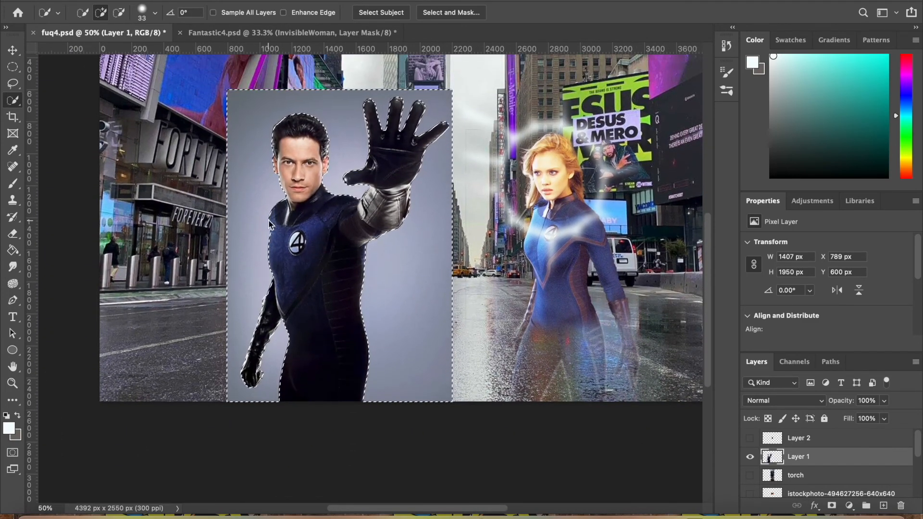
key("Delete")
key("super+d")
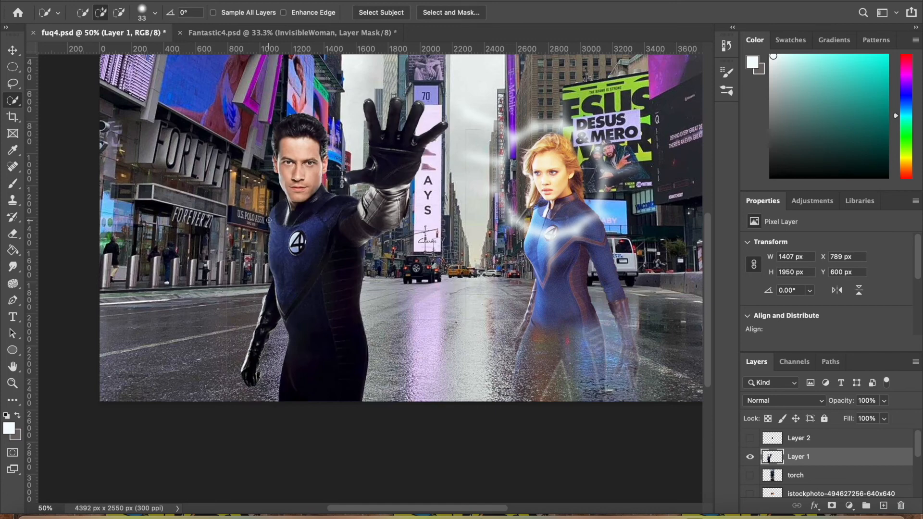
left_click(14, 235)
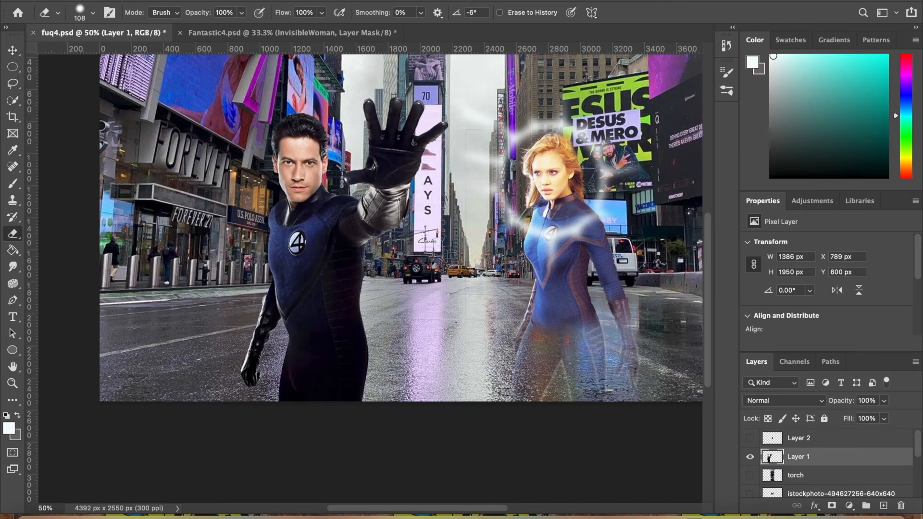
Open Liquify on Layer 1, set the brush size to 609 and push the man's hips toward his raised-arm side into a wide bend
left_click(296, 0)
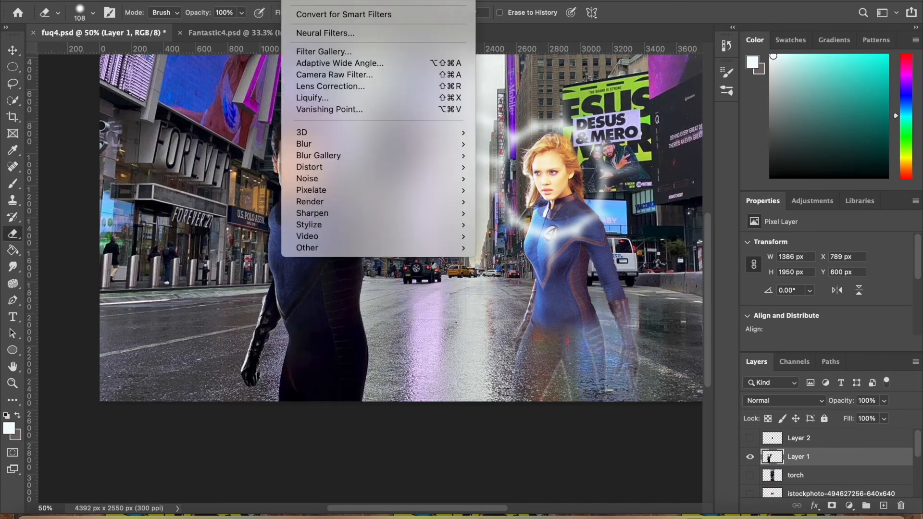
left_click(318, 100)
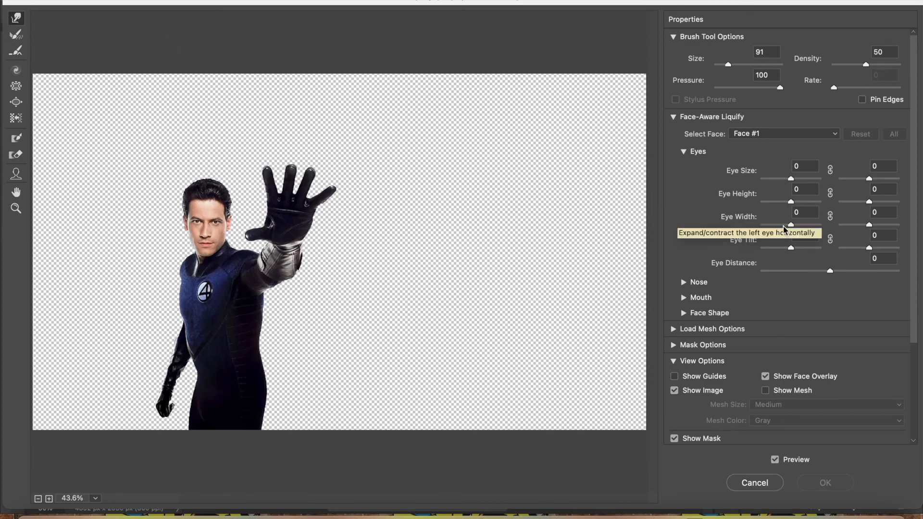
left_click_drag(729, 65, 742, 65)
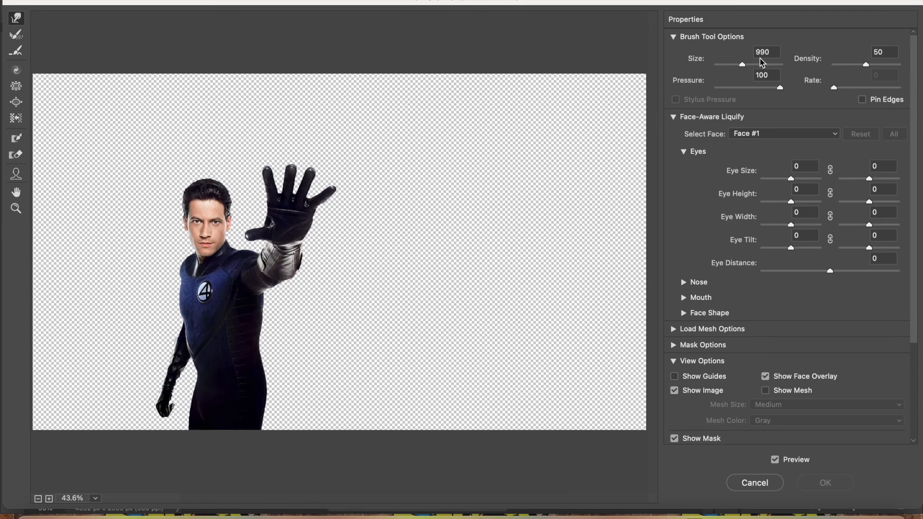
left_click_drag(744, 66, 736, 65)
left_click_drag(735, 66, 739, 66)
mouse_move(218, 385)
left_mouse_down()
mouse_move(264, 378)
mouse_move(204, 382)
mouse_move(240, 381)
mouse_move(245, 352)
mouse_move(278, 355)
mouse_move(261, 385)
mouse_move(301, 385)
mouse_move(286, 350)
mouse_move(309, 360)
mouse_move(238, 376)
mouse_move(273, 375)
mouse_move(220, 358)
mouse_move(329, 376)
left_mouse_up()
Push the raised forearm outward into a bend, undoing overstretched strokes, and push the lowered arm and fist outward from the body
mouse_move(288, 257)
left_mouse_down()
mouse_move(309, 263)
mouse_move(280, 269)
mouse_move(314, 285)
mouse_move(306, 282)
left_mouse_up()
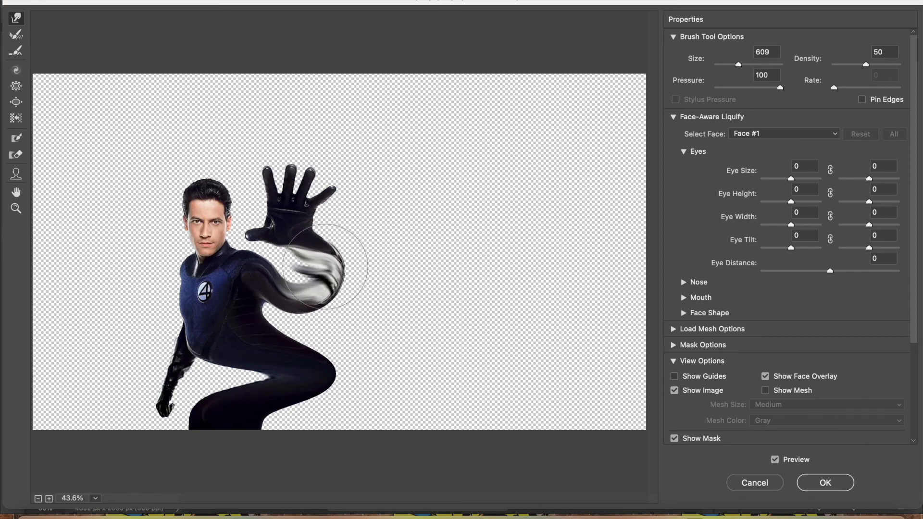
left_click_drag(333, 285, 336, 287)
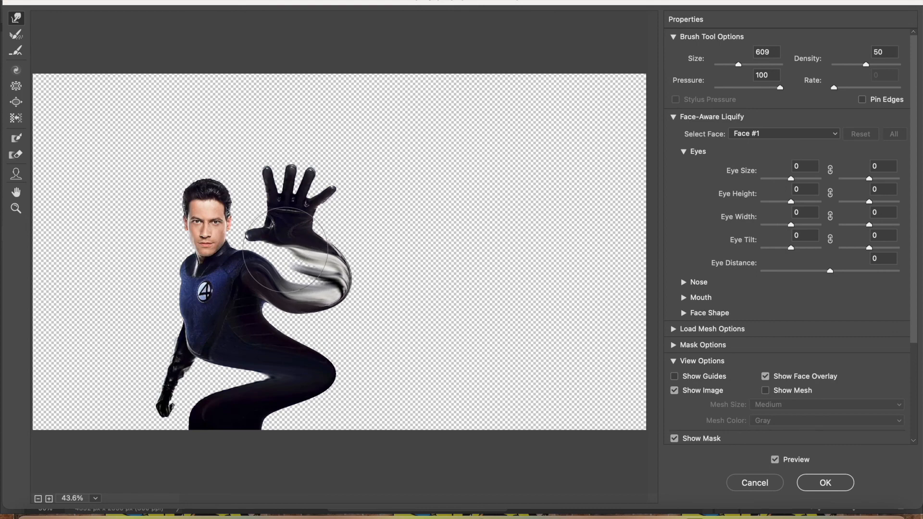
key("super")
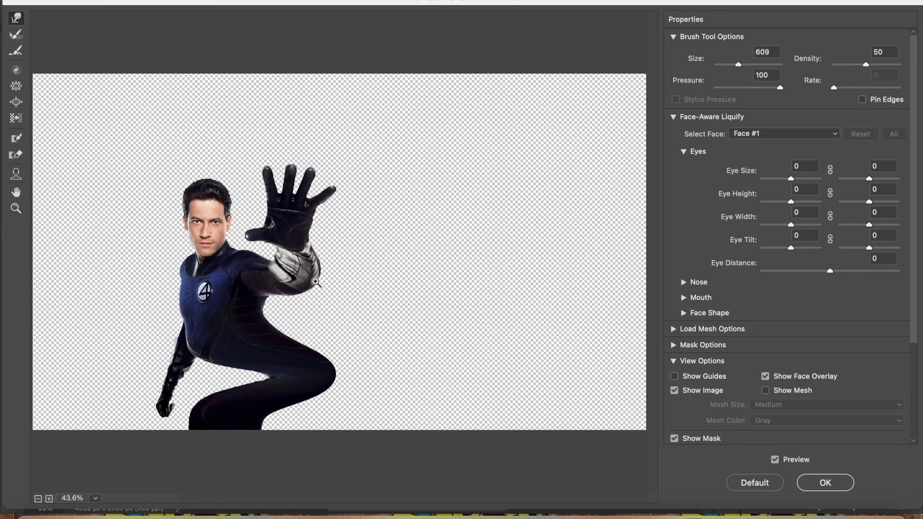
mouse_move(292, 285)
left_mouse_down()
mouse_move(331, 283)
mouse_move(318, 288)
mouse_move(299, 265)
mouse_move(285, 270)
mouse_move(305, 270)
mouse_move(303, 283)
mouse_move(318, 294)
left_mouse_up()
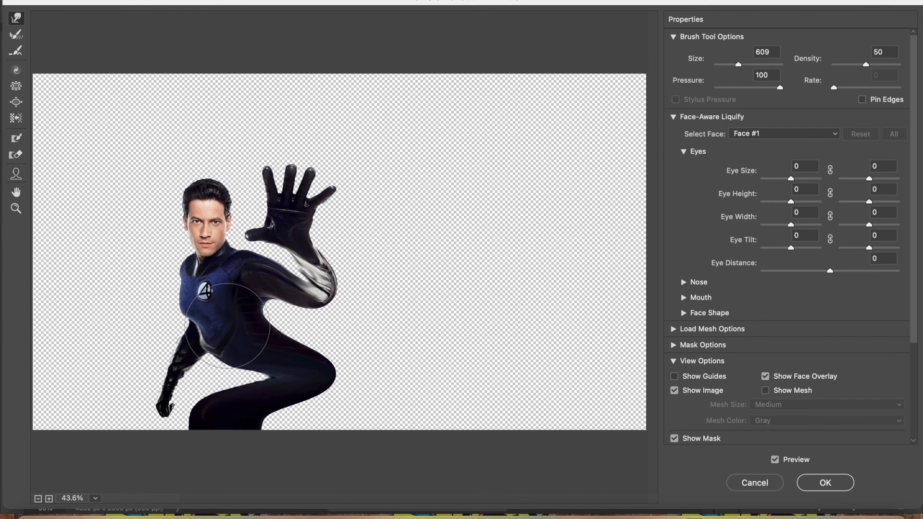
left_click_drag(170, 385, 167, 397)
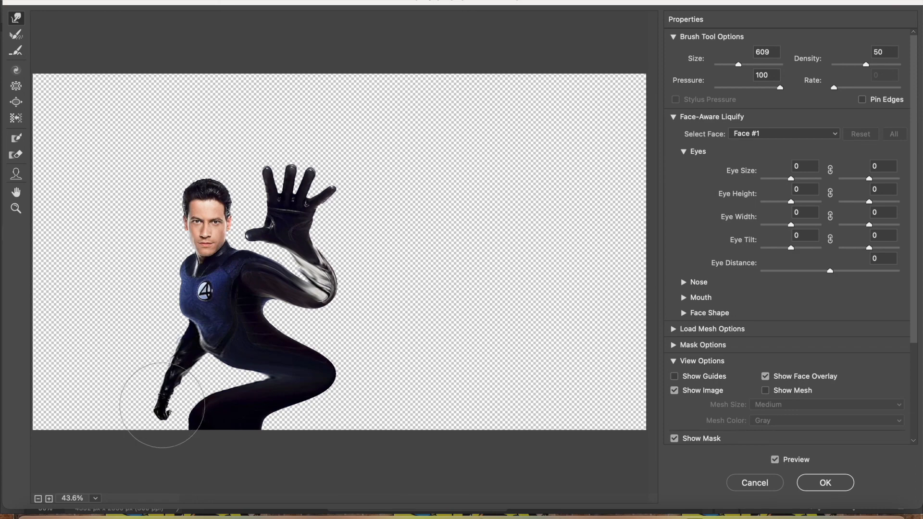
mouse_move(159, 411)
left_mouse_down()
mouse_move(147, 417)
mouse_move(158, 403)
mouse_move(155, 414)
mouse_move(142, 406)
left_mouse_up()
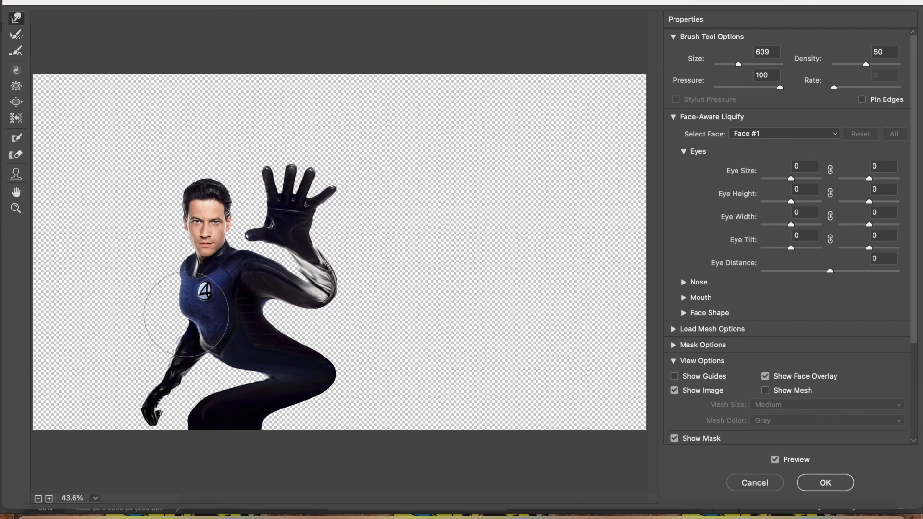
Bloat the lowered forearm slightly with a brush size of 215 and apply the Liquify distortion to Layer 1
left_click(17, 102)
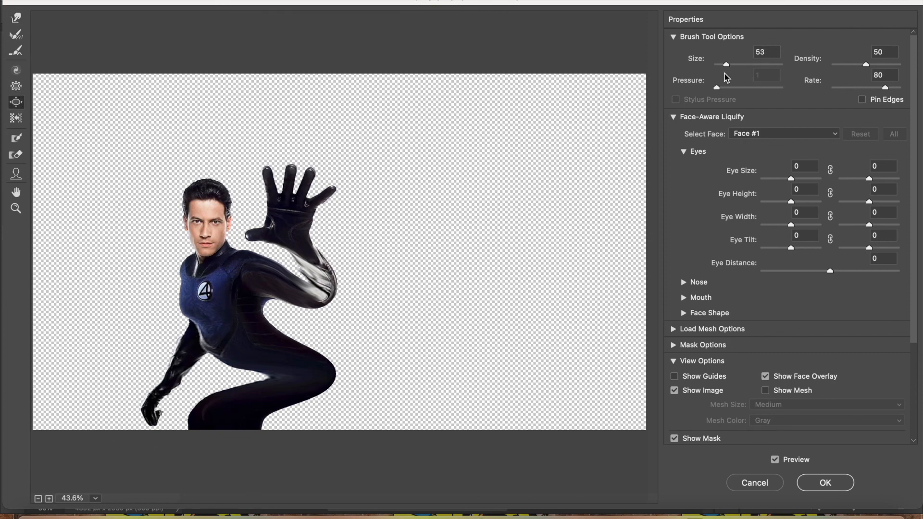
left_click_drag(727, 65, 731, 65)
left_click_drag(168, 390, 172, 368)
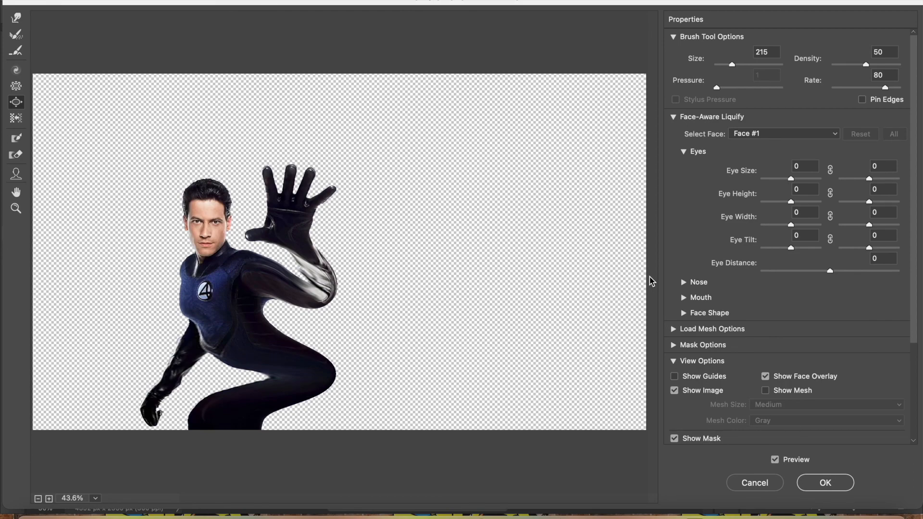
left_click(824, 483)
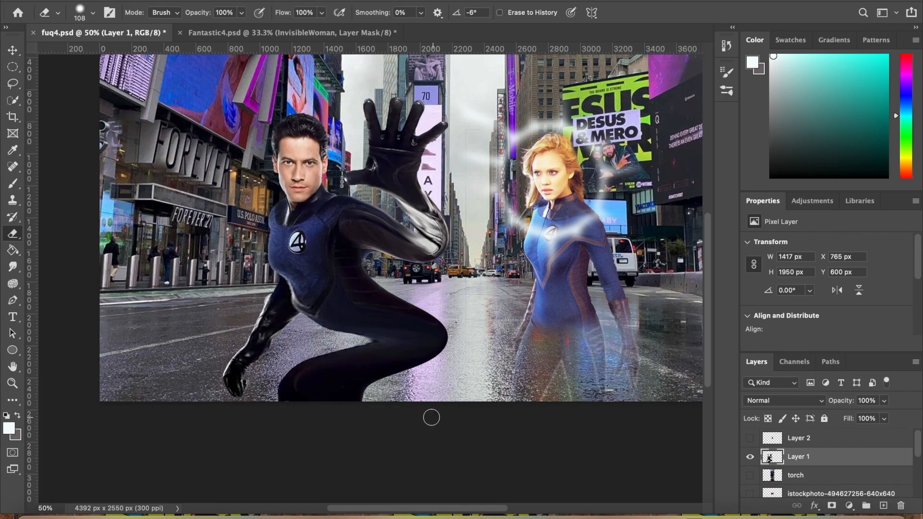
scroll(433, 395, "up", 2)
scroll(433, 395, "right", 2)
scroll(434, 395, "down", 1)
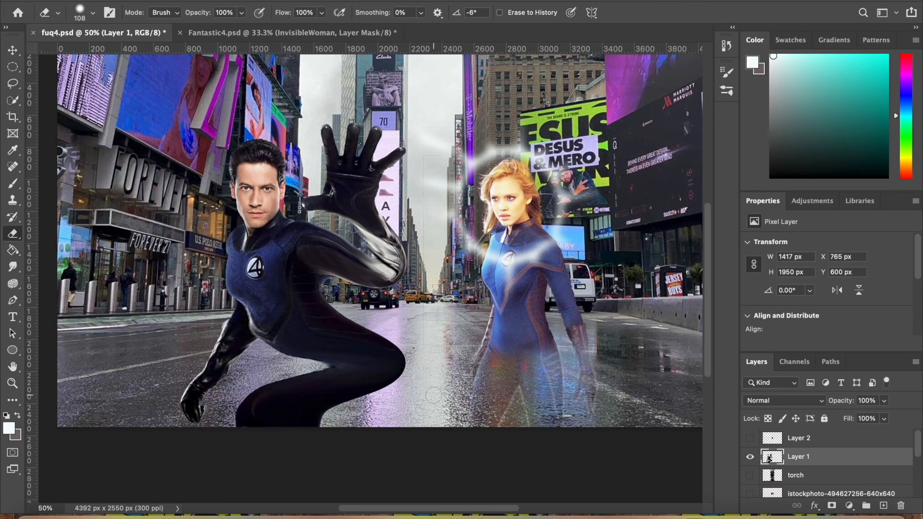